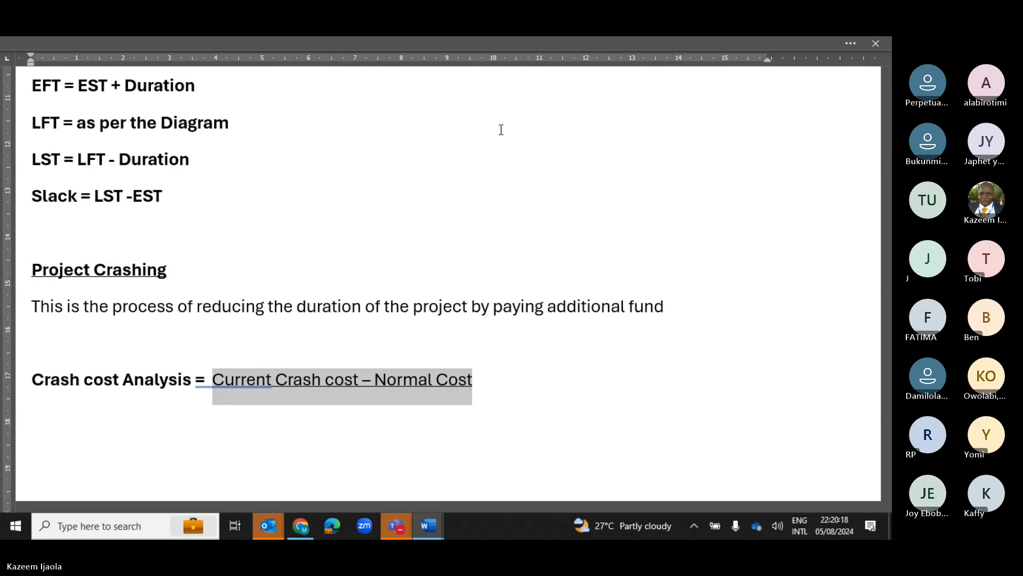
Add "Normal time – Crash time" as the denominator beneath "Current Crash cost – Normal Cost" in the crash cost formula
{"action": "key", "text": "End"}
{"action": "key", "text": "Return"}
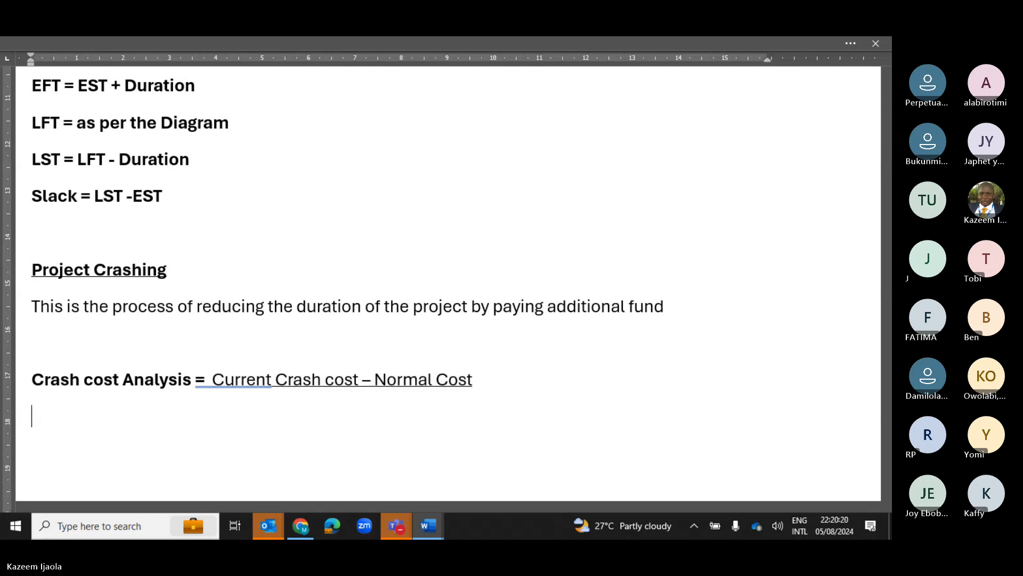
{"action": "key", "text": "Tab"}
{"action": "key", "text": "Tab"}
{"action": "key", "text": "Tab"}
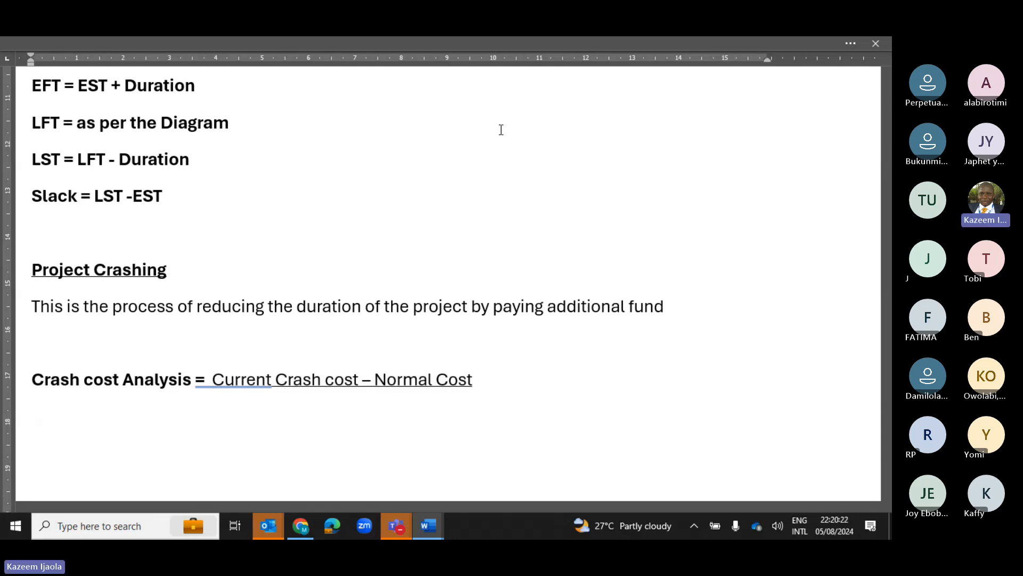
{"action": "type", "text": "Normal "}
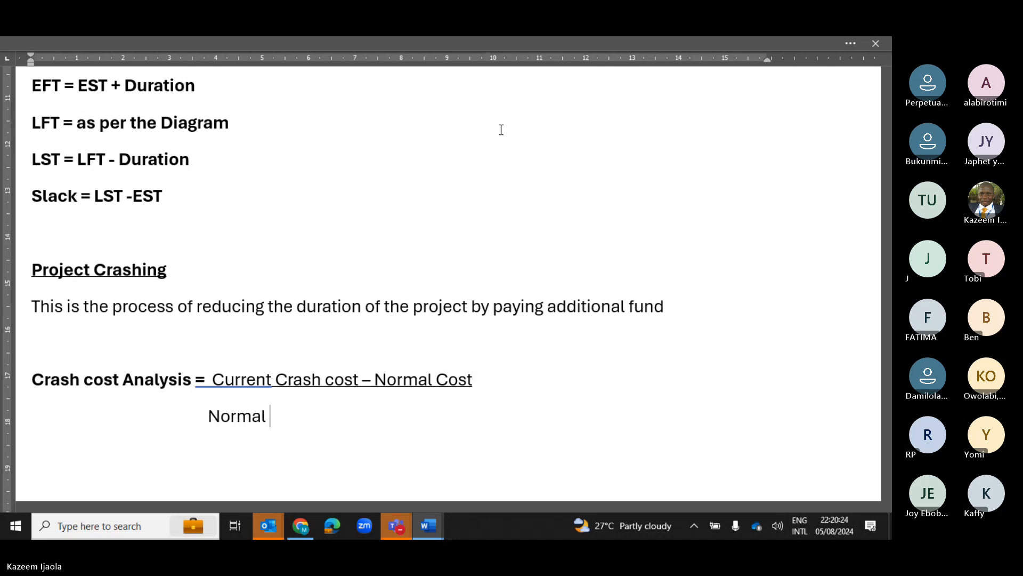
{"action": "type", "text": "time"}
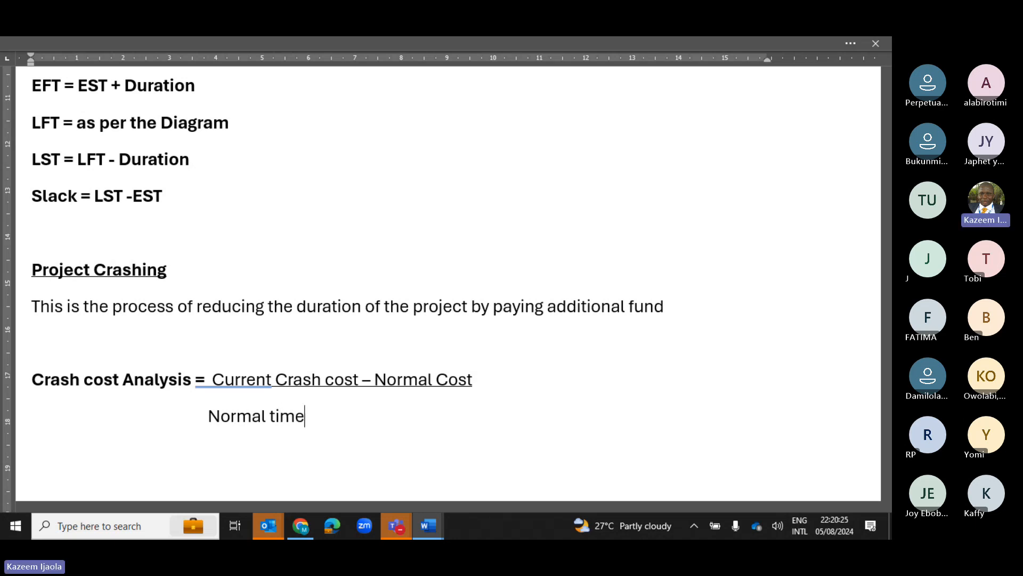
{"action": "type", "text": " - Crash time"}
{"action": "left_click", "coordinate": [32, 481]}
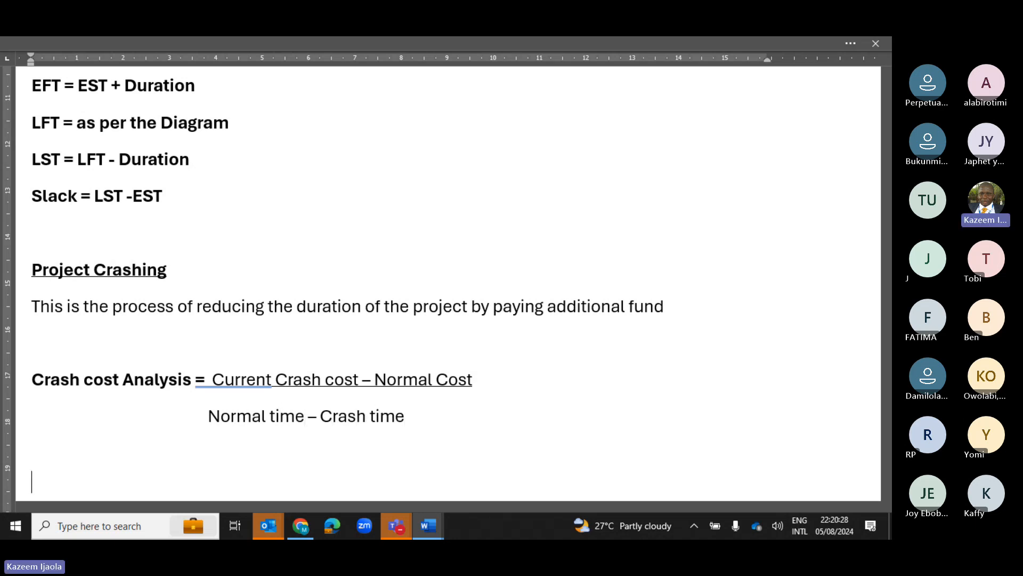
Copy the whole activity table, from the Activity column through Slack and from the header row through activity h
{"action": "key", "text": "Down"}
{"action": "key", "text": "Down"}
{"action": "key", "text": "Down"}
{"action": "key", "text": "Down"}
{"action": "key", "text": "Down"}
{"action": "key", "text": "Down"}
{"action": "key", "text": "Down"}
{"action": "key", "text": "Down"}
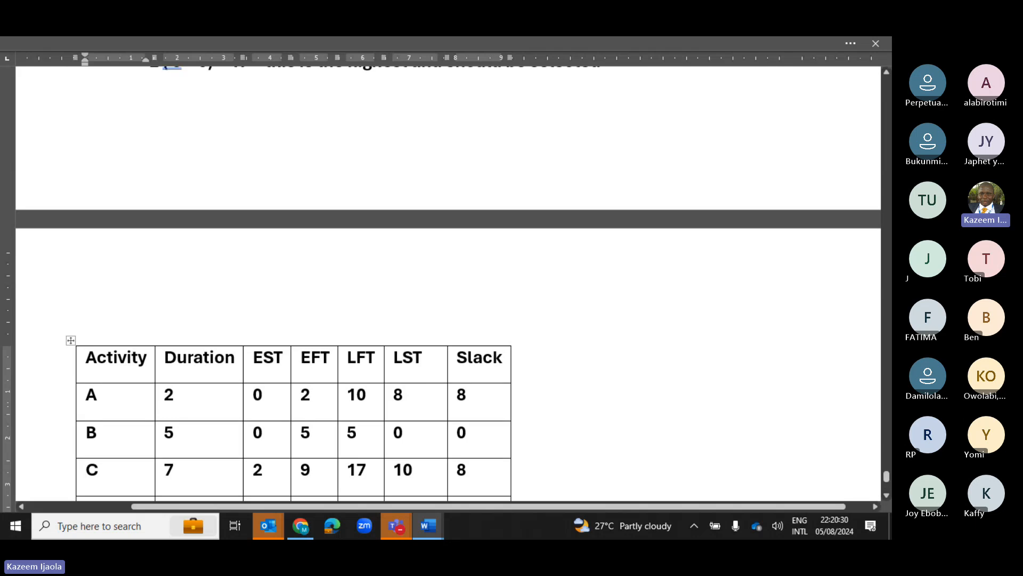
{"action": "key", "text": "Up"}
{"action": "key", "text": "Up"}
{"action": "key", "text": "Up"}
{"action": "key", "text": "shift+Down"}
{"action": "key", "text": "shift+Down"}
{"action": "key", "text": "shift+Down"}
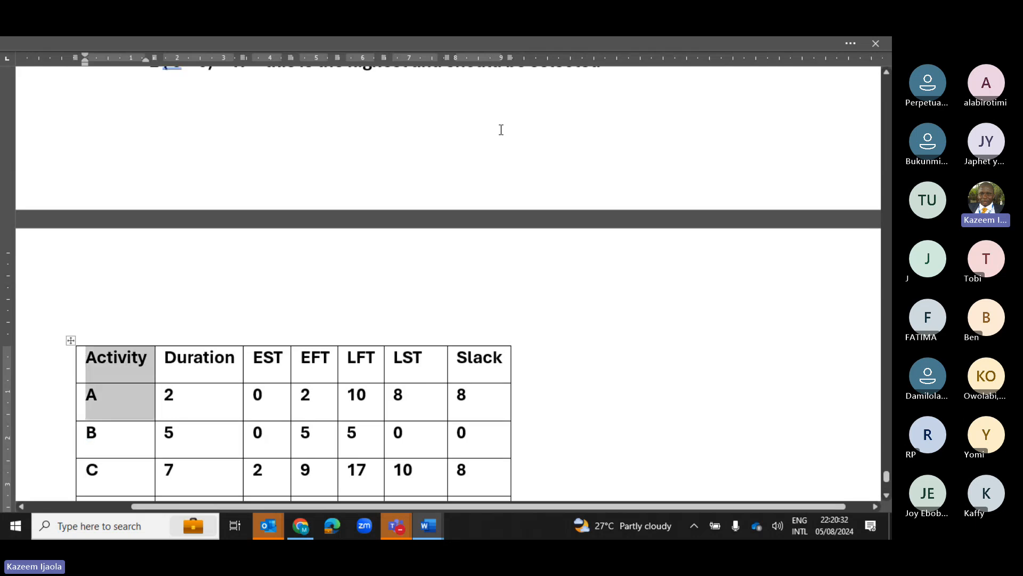
{"action": "key", "text": "shift+Down"}
{"action": "key", "text": "shift+Down"}
{"action": "key", "text": "shift+Down"}
{"action": "key", "text": "shift+Down"}
{"action": "key", "text": "shift+Down"}
{"action": "key", "text": "shift+Down"}
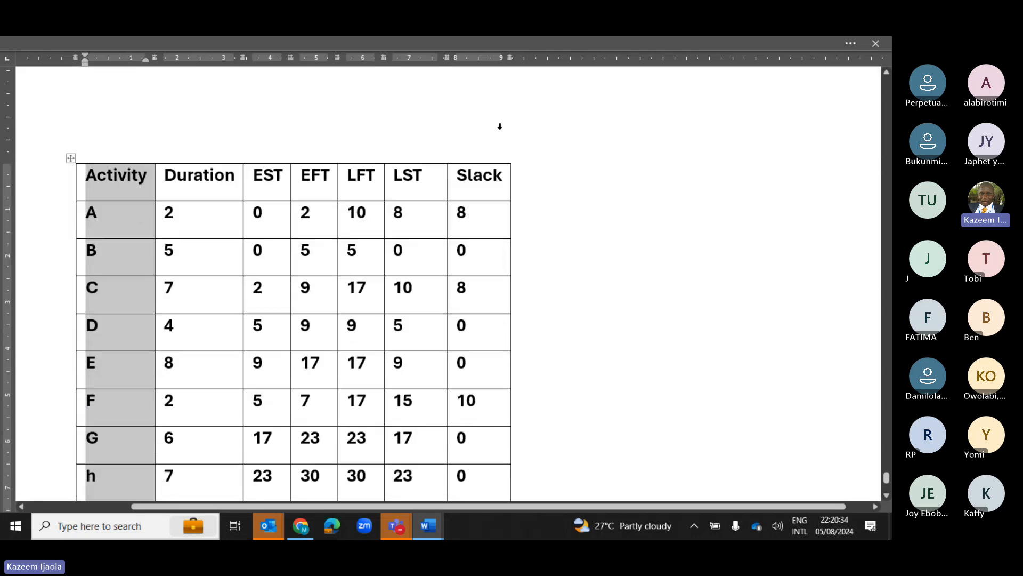
{"action": "key", "text": "shift+Up"}
{"action": "key", "text": "shift+Right"}
{"action": "key", "text": "shift+Right"}
{"action": "key", "text": "shift+Right"}
{"action": "key", "text": "shift+Right"}
{"action": "key", "text": "shift+Right"}
{"action": "key", "text": "shift+Right"}
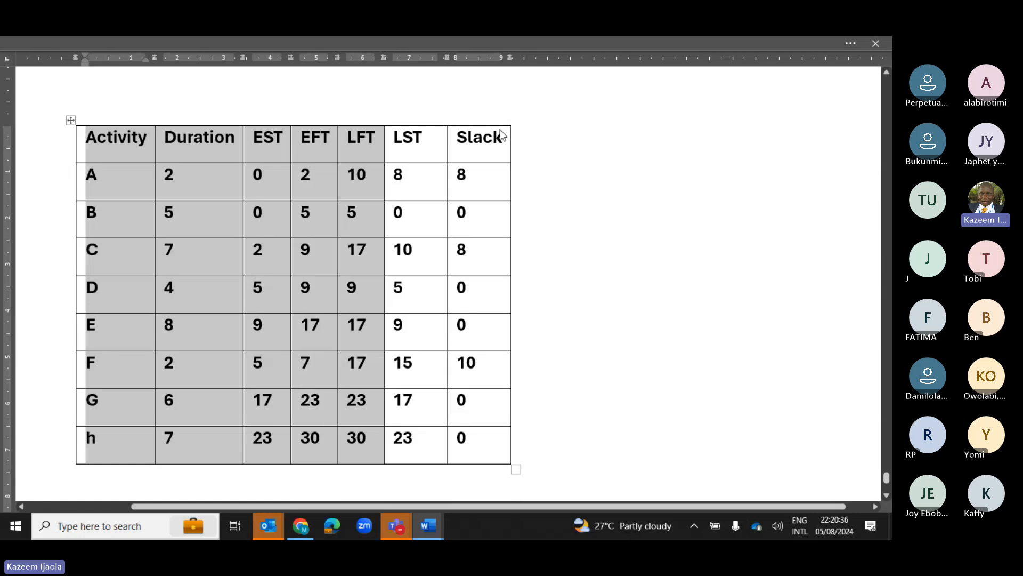
Paste the copied activity table below the crash cost formula
{"action": "key", "text": "ctrl+End"}
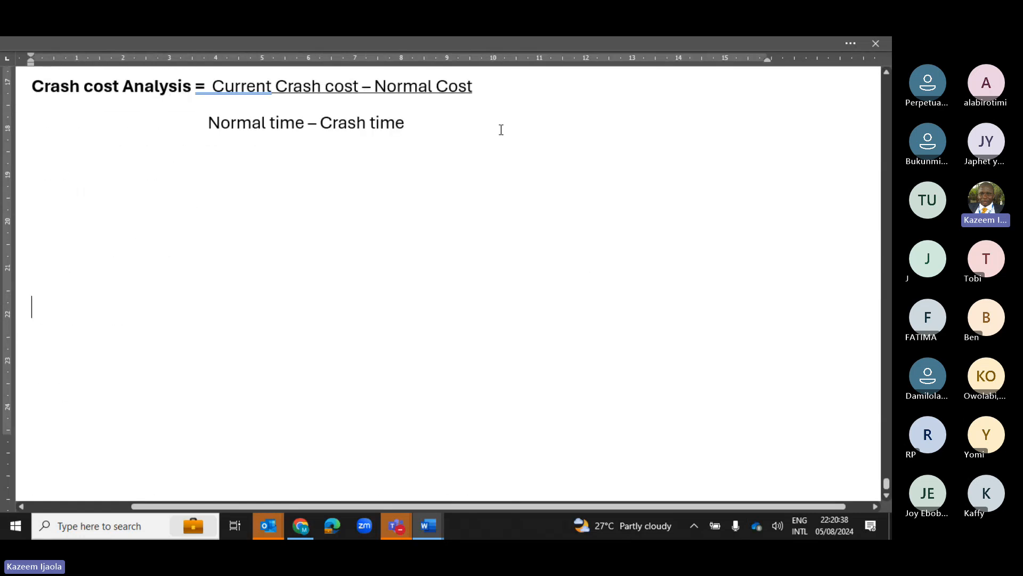
{"action": "key", "text": "Up"}
{"action": "key", "text": "Up"}
{"action": "key", "text": "Up"}
{"action": "key", "text": "Up"}
{"action": "key", "text": "Up"}
{"action": "key", "text": "Up"}
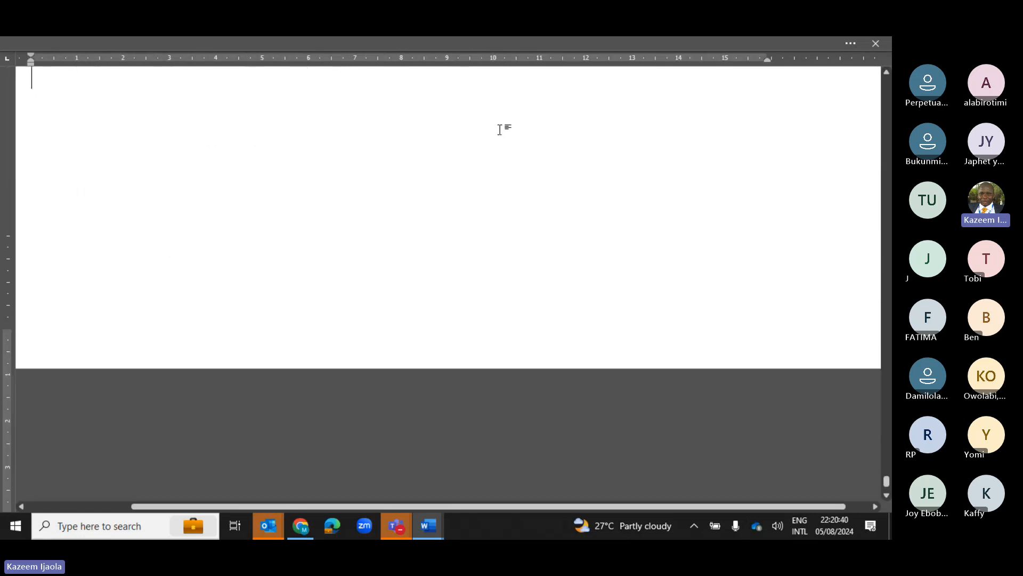
{"action": "key", "text": "Down"}
{"action": "key", "text": "Down"}
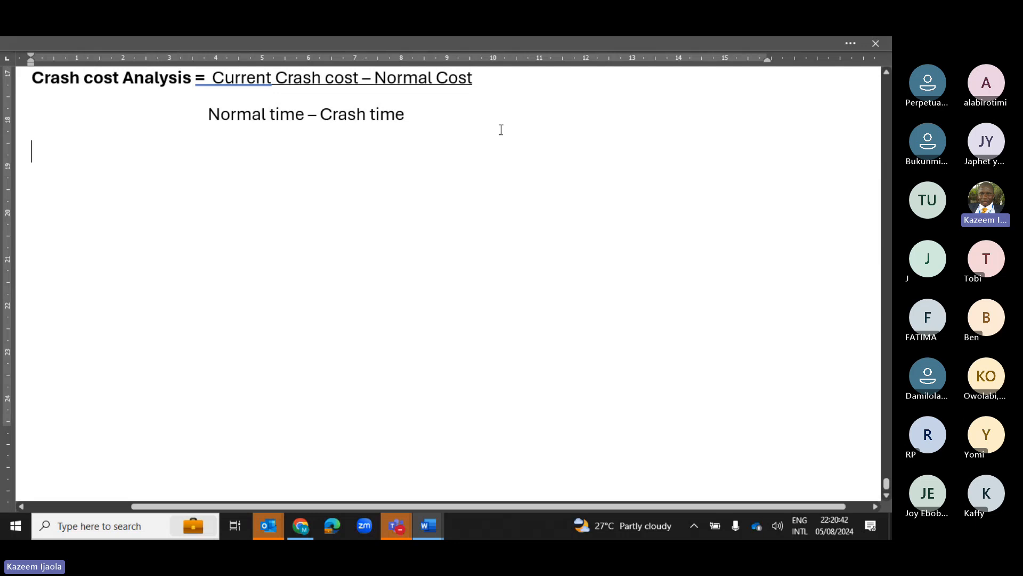
{"action": "key", "text": "ctrl+v"}
Insert blank lines above the pasted table so that it starts on a new page
{"action": "key", "text": "Up"}
{"action": "key", "text": "Up"}
{"action": "key", "text": "Up"}
{"action": "key", "text": "Up"}
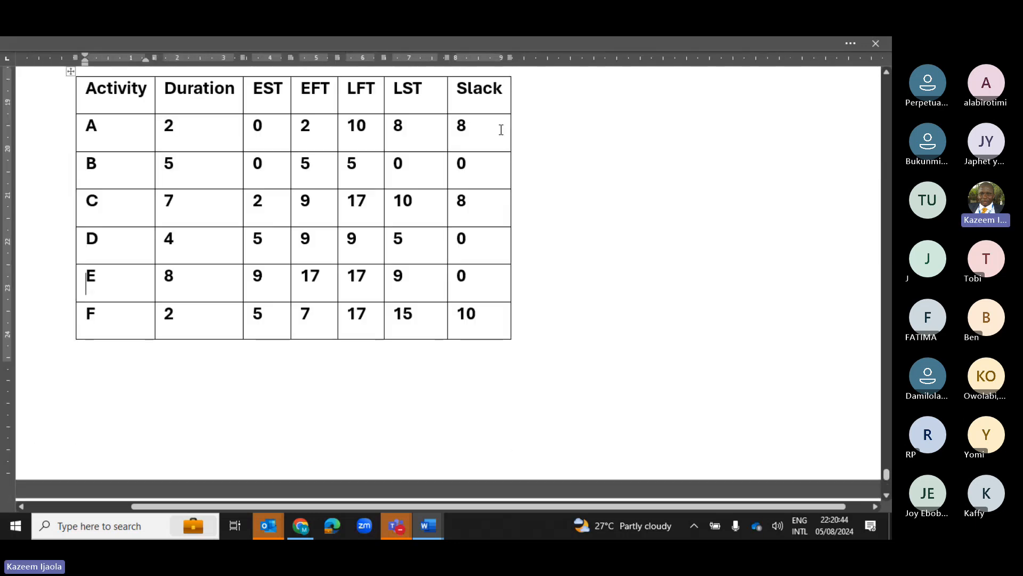
{"action": "key", "text": "Up"}
{"action": "key", "text": "Up"}
{"action": "key", "text": "Up"}
{"action": "key", "text": "Return"}
{"action": "key", "text": "Return"}
{"action": "key", "text": "Return"}
{"action": "key", "text": "Return"}
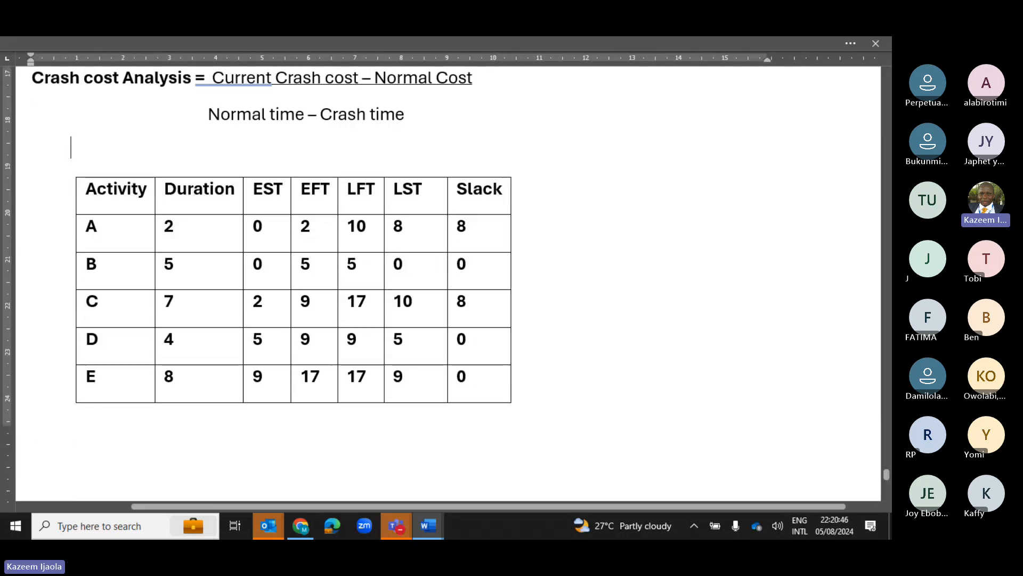
{"action": "key", "text": "Return"}
{"action": "key", "text": "Return"}
{"action": "key", "text": "Return"}
{"action": "key", "text": "Return"}
{"action": "key", "text": "Return"}
Clear the EST, EFT, LFT, LST and Slack values for activities A to h in the pasted table
{"action": "key", "text": "Down"}
{"action": "key", "text": "Down"}
{"action": "key", "text": "Down"}
{"action": "key", "text": "Down"}
{"action": "key", "text": "Down"}
{"action": "key", "text": "Down"}
{"action": "key", "text": "Down"}
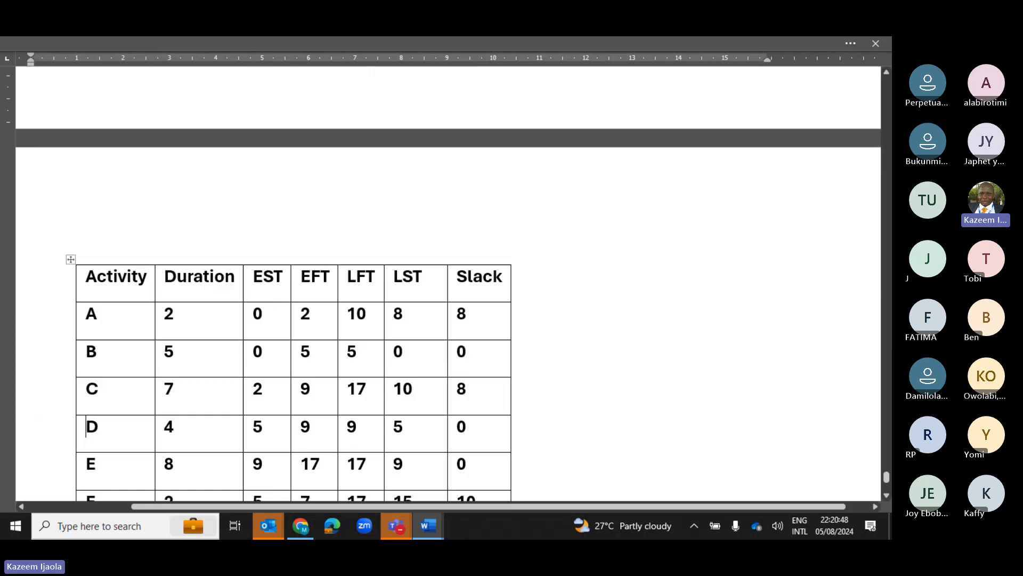
{"action": "key", "text": "Down"}
{"action": "key", "text": "Down"}
{"action": "key", "text": "Down"}
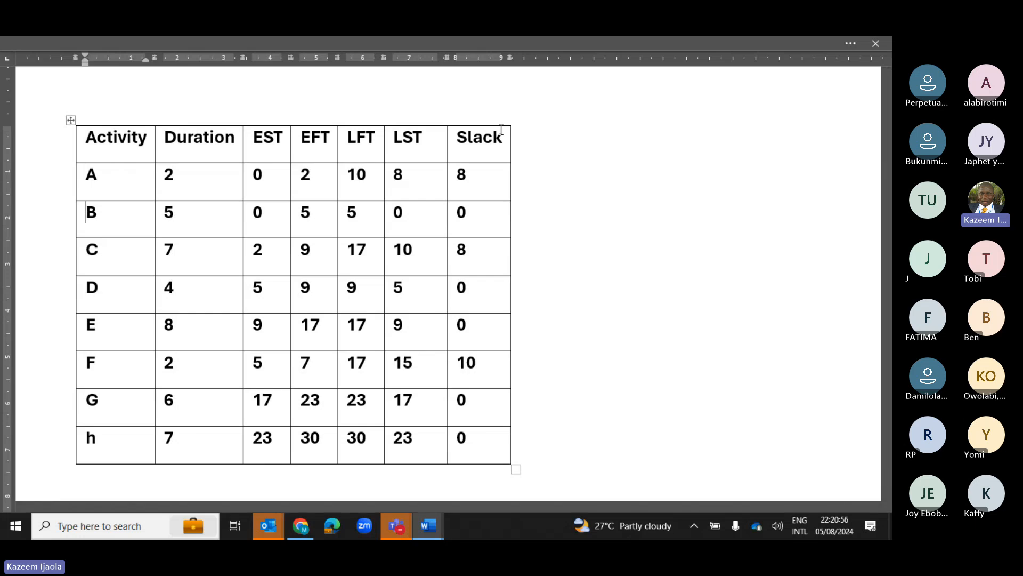
{"action": "key", "text": "Up"}
{"action": "key", "text": "Up"}
{"action": "key", "text": "Up"}
{"action": "key", "text": "Down"}
{"action": "key", "text": "Right"}
{"action": "key", "text": "Right"}
{"action": "key", "text": "Right"}
{"action": "key", "text": "Down"}
{"action": "key", "text": "Tab"}
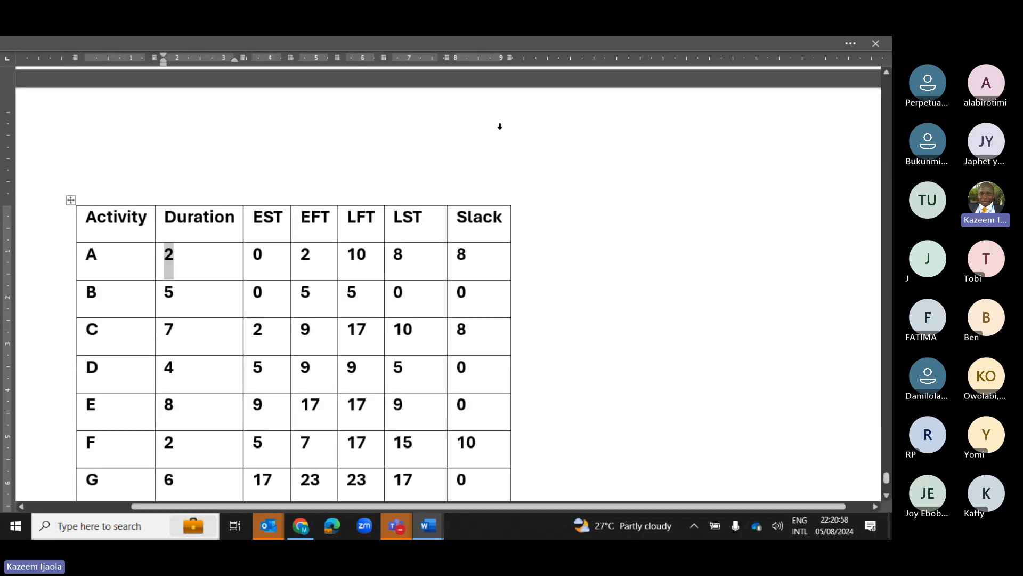
{"action": "key", "text": "Tab"}
{"action": "key", "text": "shift+Down"}
{"action": "key", "text": "shift+Down"}
{"action": "key", "text": "shift+Down"}
{"action": "key", "text": "shift+Down"}
{"action": "key", "text": "shift+Down"}
{"action": "key", "text": "shift+Down"}
{"action": "key", "text": "shift+Down"}
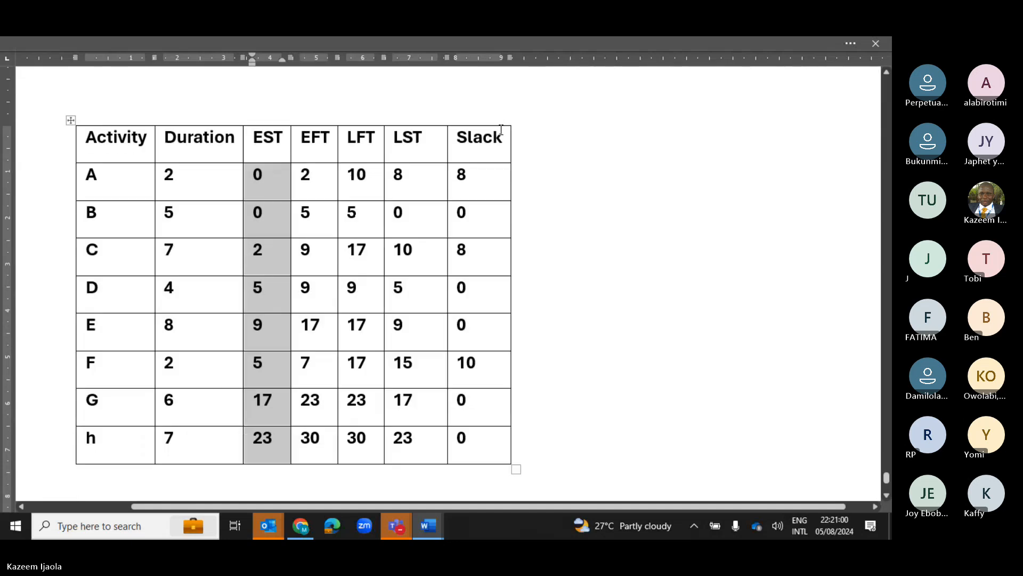
{"action": "key", "text": "shift+Right"}
{"action": "key", "text": "shift+Right"}
{"action": "key", "text": "shift+Right"}
{"action": "key", "text": "shift+Right"}
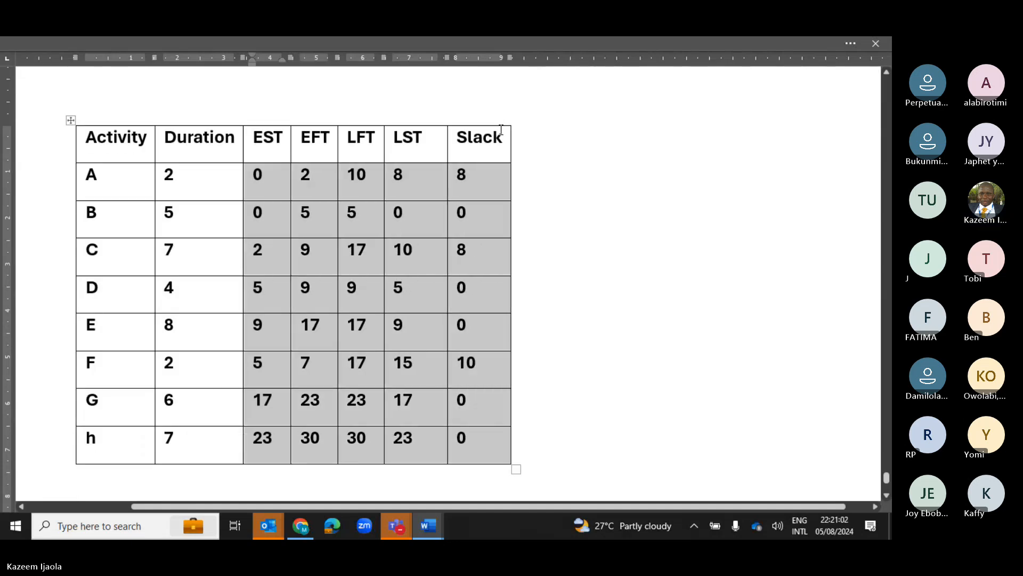
{"action": "key", "text": "Delete"}
Rename the EST column header to "Normal Cost" and clear the EFT, LFT, LST and Slack headers
{"action": "scroll", "coordinate": [501, 130], "scroll_direction": "up", "scroll_amount": 4}
{"action": "key", "text": "shift+Up"}
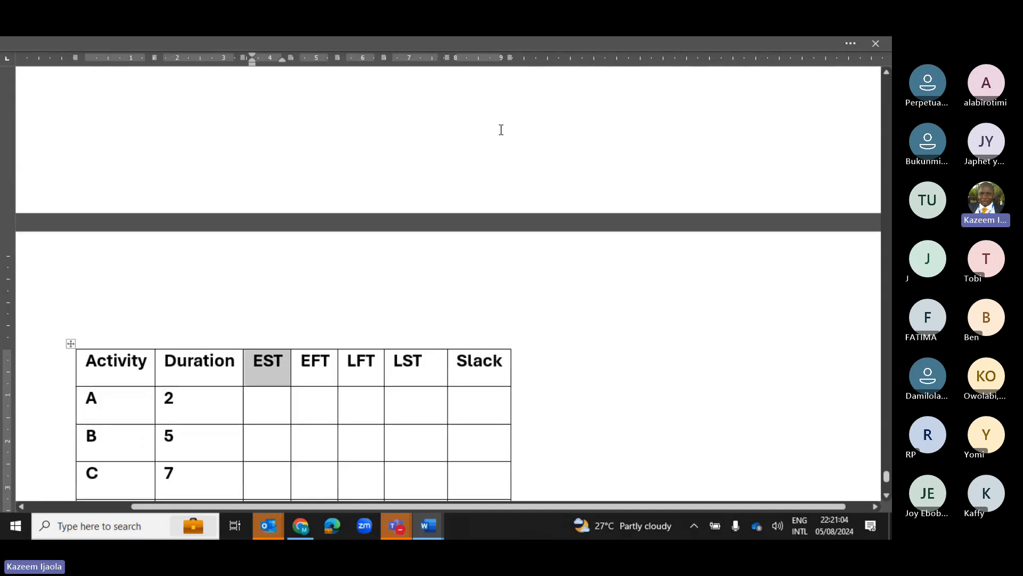
{"action": "type", "text": "Normal Cos"}
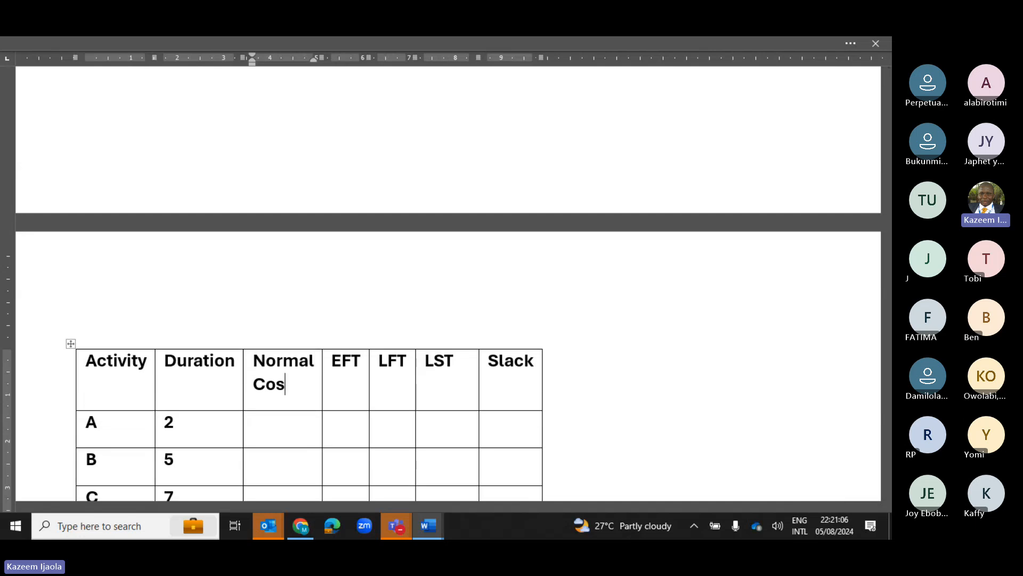
{"action": "type", "text": "t"}
{"action": "key", "text": "Right"}
{"action": "key", "text": "shift+End"}
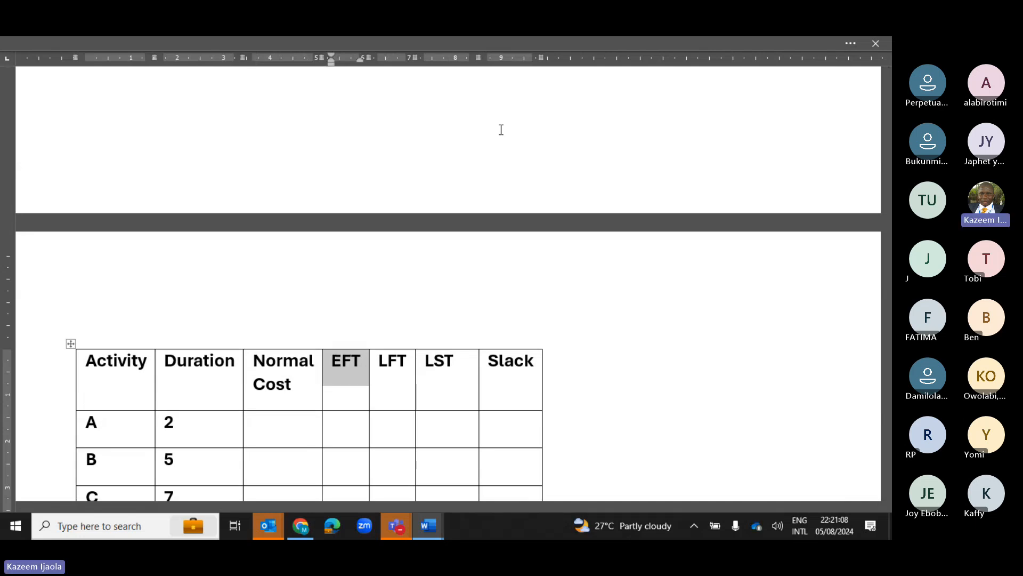
{"action": "key", "text": "shift+Right"}
{"action": "key", "text": "shift+Right"}
{"action": "key", "text": "shift+Right"}
{"action": "key", "text": "Delete"}
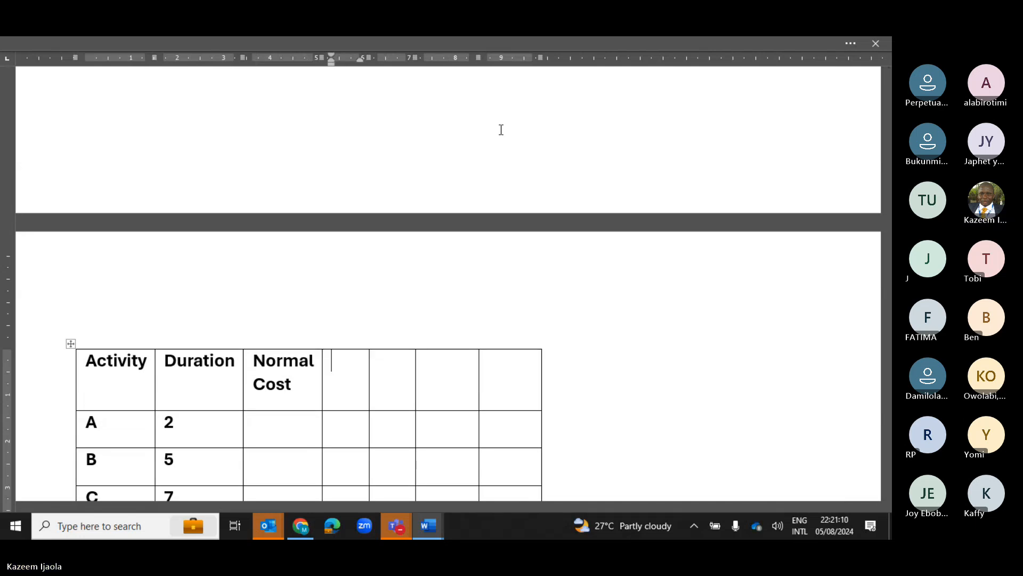
Enter "Crash time" as the header of the column after Normal Cost
{"action": "key", "text": "Left"}
{"action": "key", "text": "Down"}
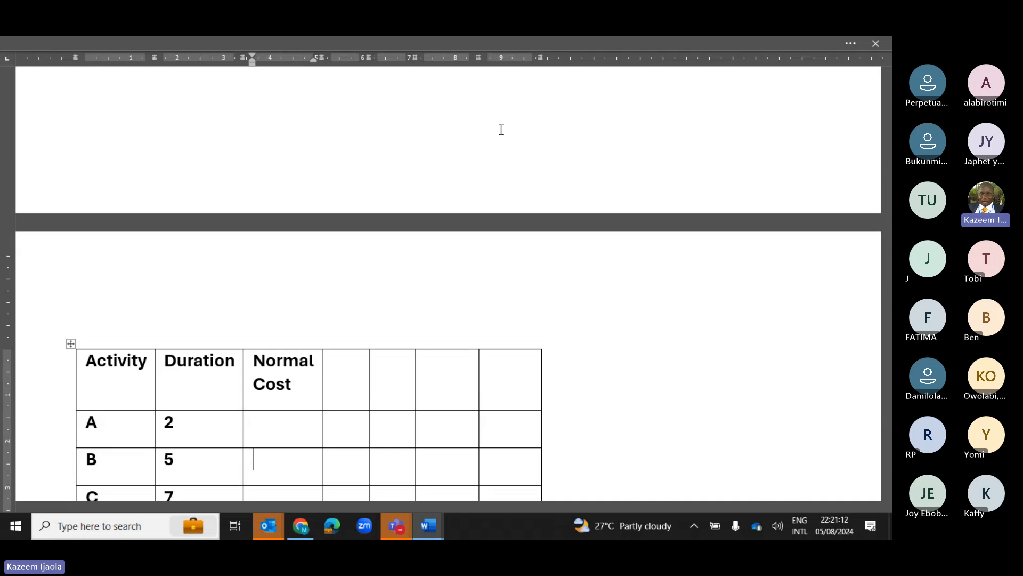
{"action": "key", "text": "Down"}
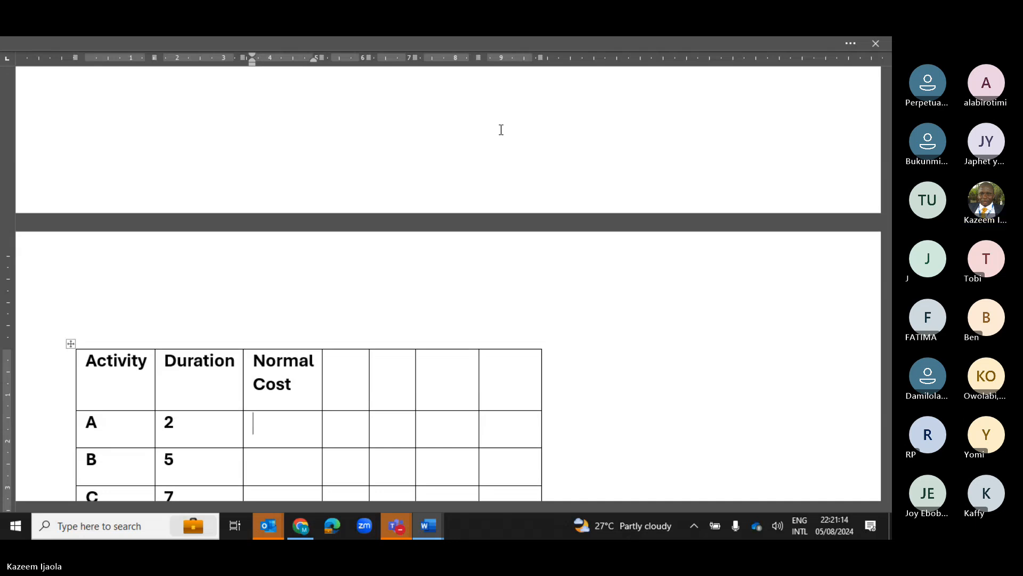
{"action": "key", "text": "Up"}
{"action": "key", "text": "Right"}
{"action": "type", "text": "Crash"}
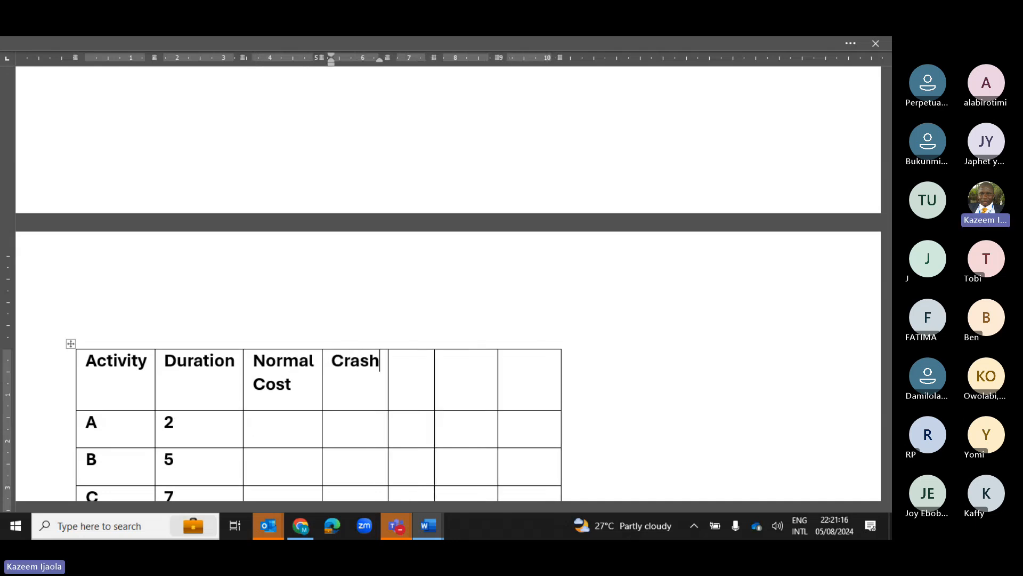
{"action": "type", "text": " time"}
{"action": "key", "text": "Down"}
{"action": "key", "text": "Left"}
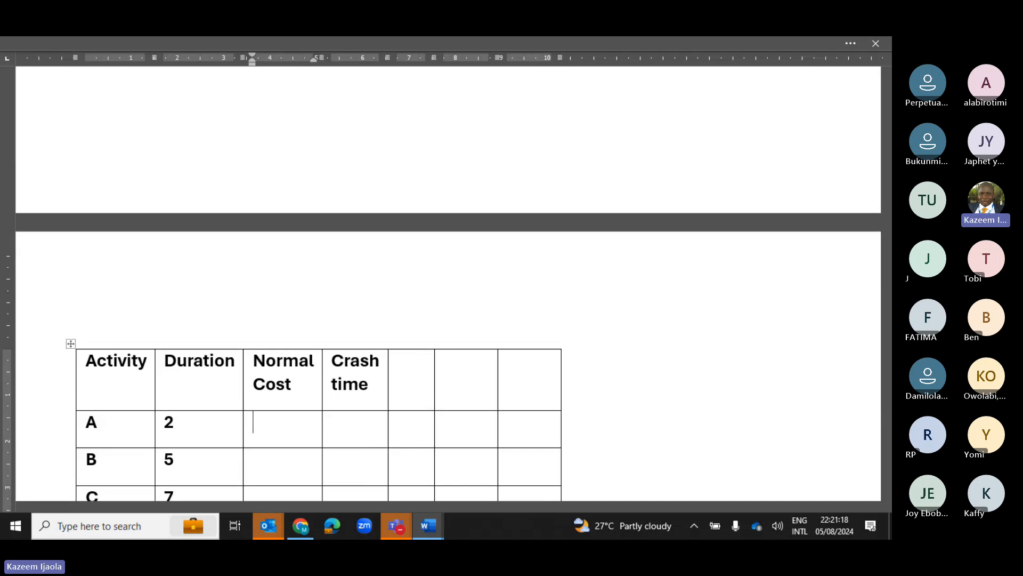
Fill the Normal Cost column for activities A to h with 200, 350, 300, 400, 250, 400, 280 and 350
{"action": "type", "text": "200"}
{"action": "key", "text": "Down"}
{"action": "type", "text": "350"}
{"action": "key", "text": "Down"}
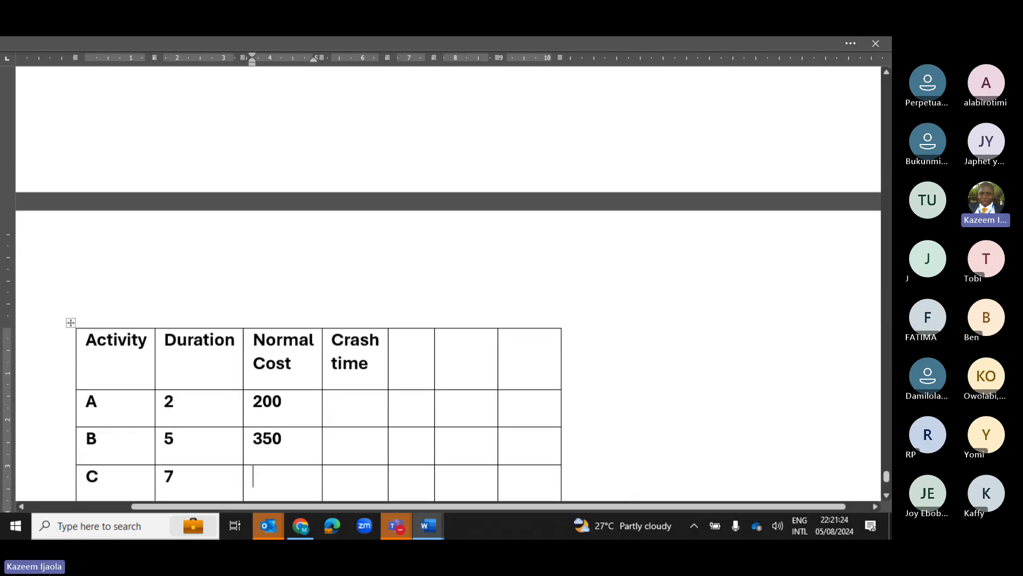
{"action": "type", "text": "300"}
{"action": "key", "text": "Down"}
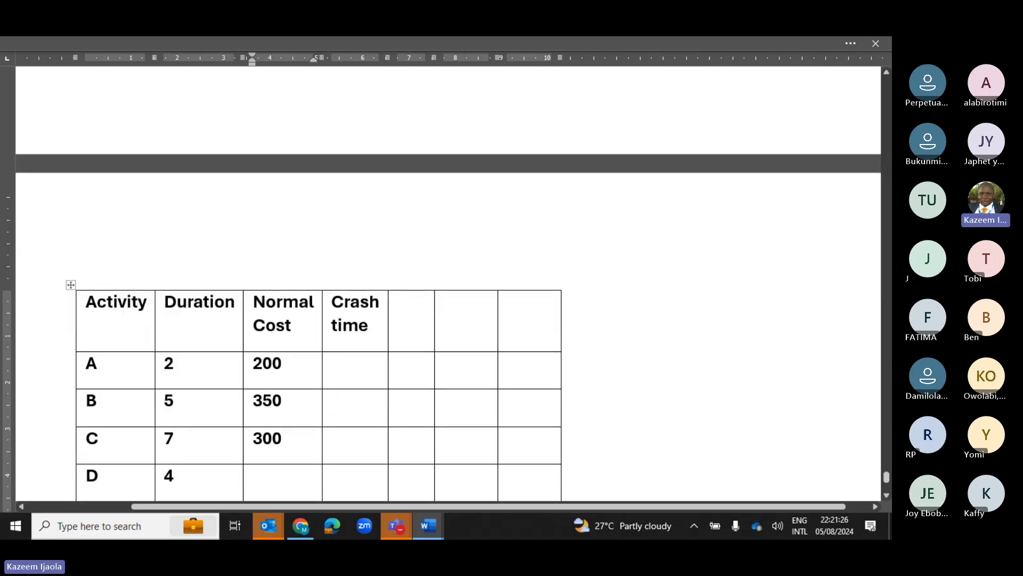
{"action": "type", "text": "400"}
{"action": "key", "text": "Down"}
{"action": "type", "text": "250"}
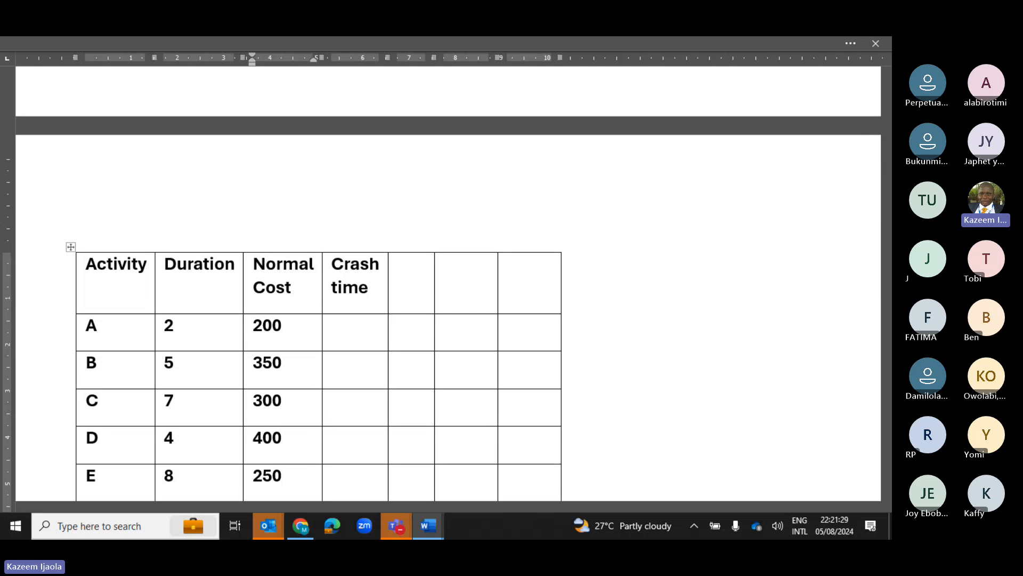
{"action": "key", "text": "Down"}
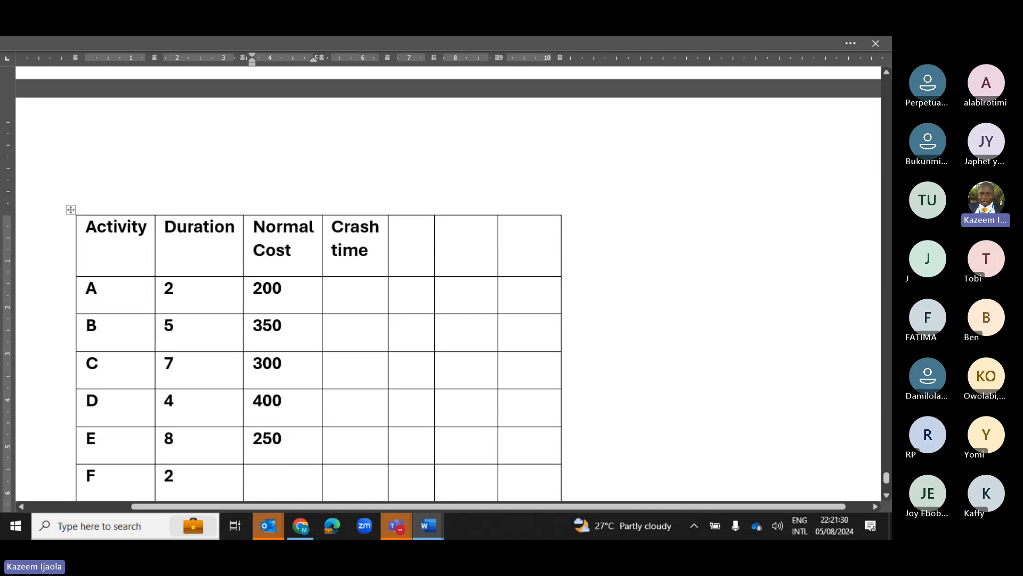
{"action": "type", "text": "400"}
{"action": "key", "text": "Down"}
{"action": "type", "text": "280"}
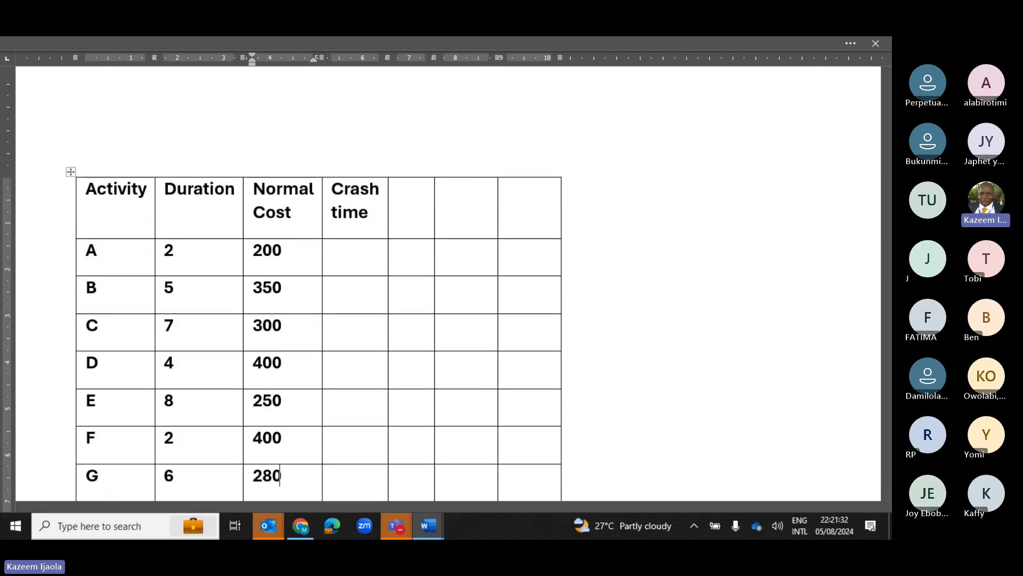
{"action": "key", "text": "Down"}
{"action": "type", "text": "350"}
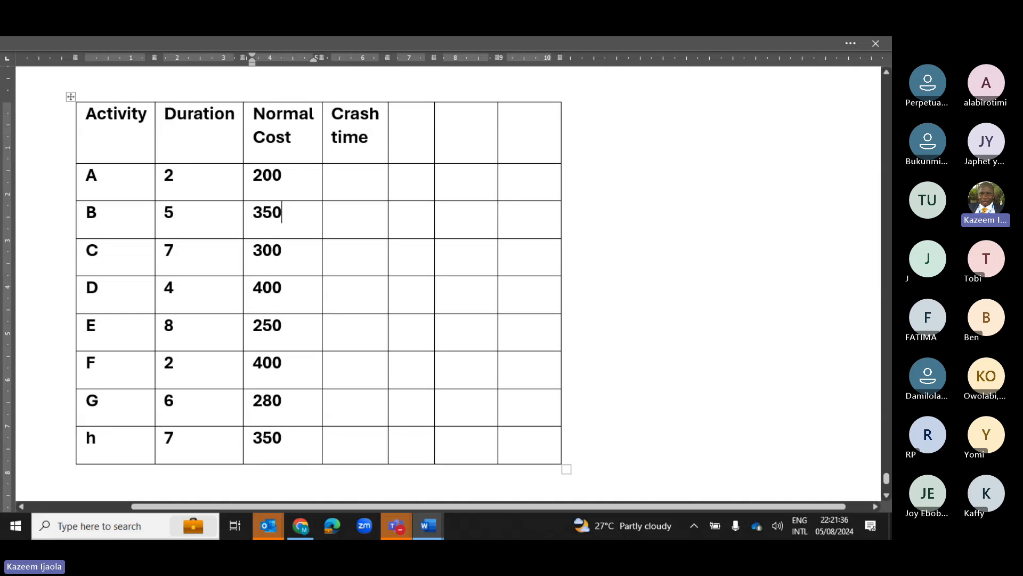
Review the routes listed under "Identify all the Critical Path"
{"action": "scroll", "coordinate": [500, 129], "scroll_direction": "down", "scroll_amount": 10}
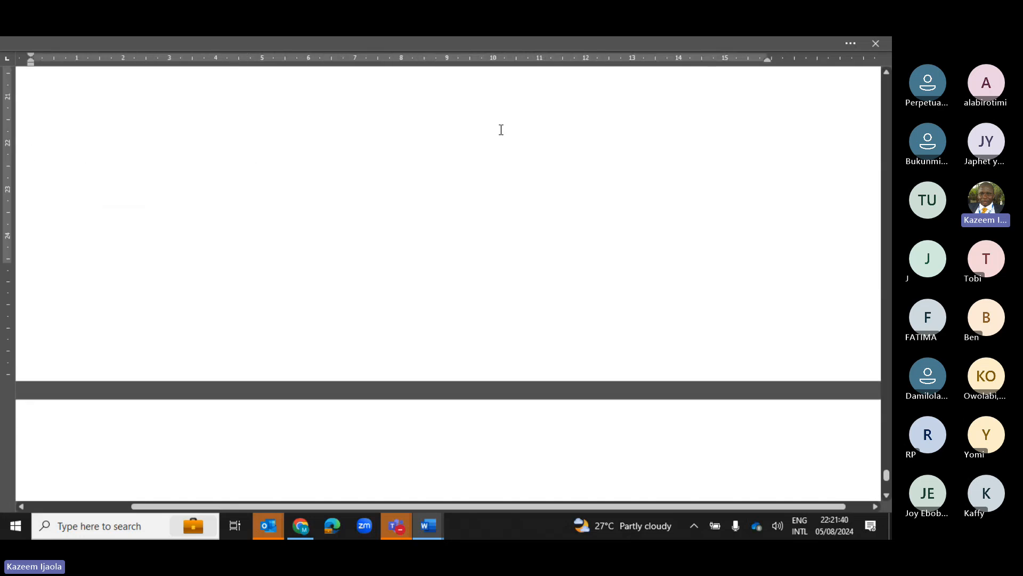
{"action": "scroll", "coordinate": [501, 130], "scroll_direction": "down", "scroll_amount": 15}
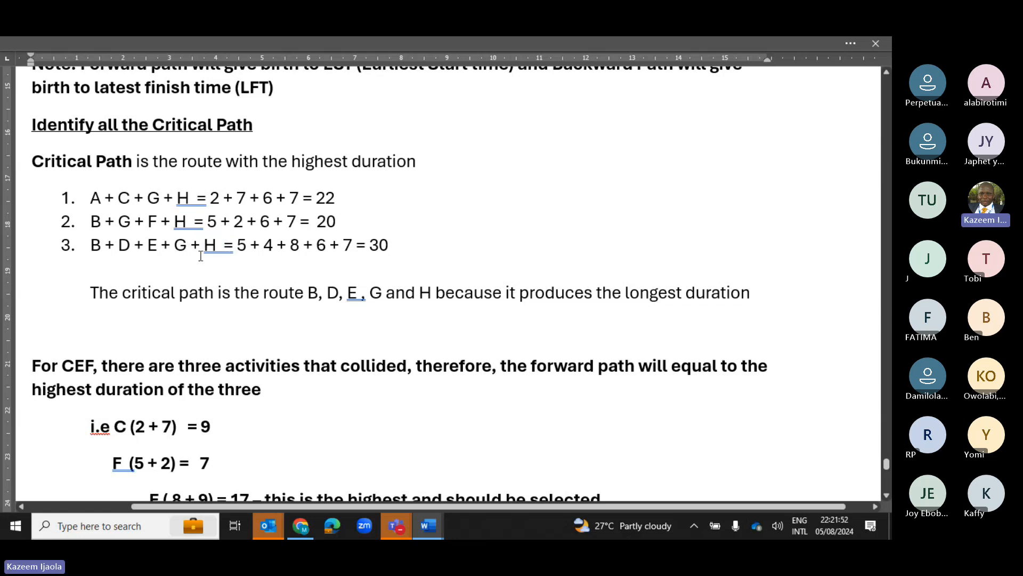
Mark the Crash time cells of activities A, C and F in the crashing table with a dash
{"action": "key", "text": "ctrl+End"}
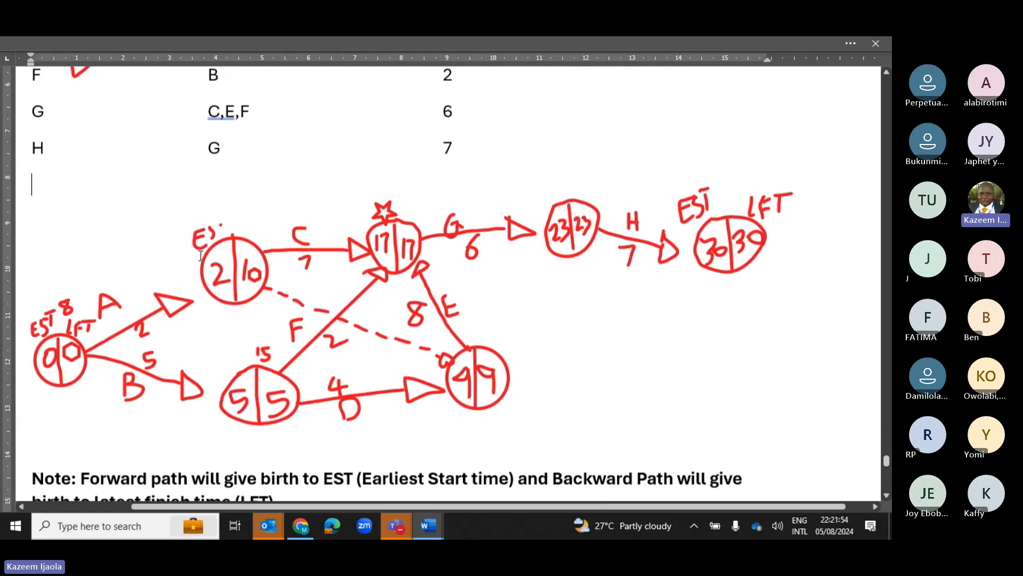
{"action": "scroll", "coordinate": [201, 256], "scroll_direction": "down", "scroll_amount": 5}
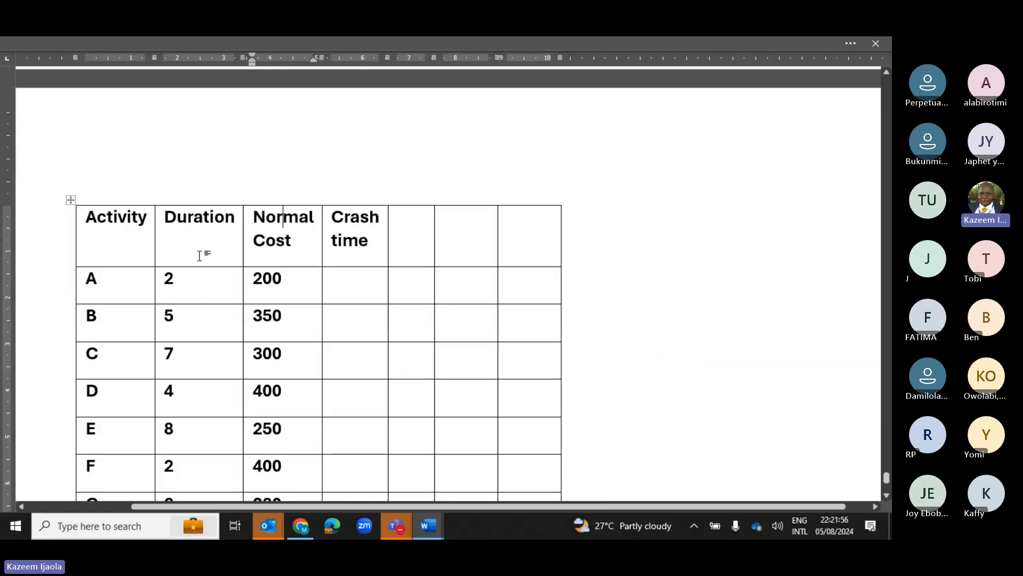
{"action": "left_click", "coordinate": [346, 279]}
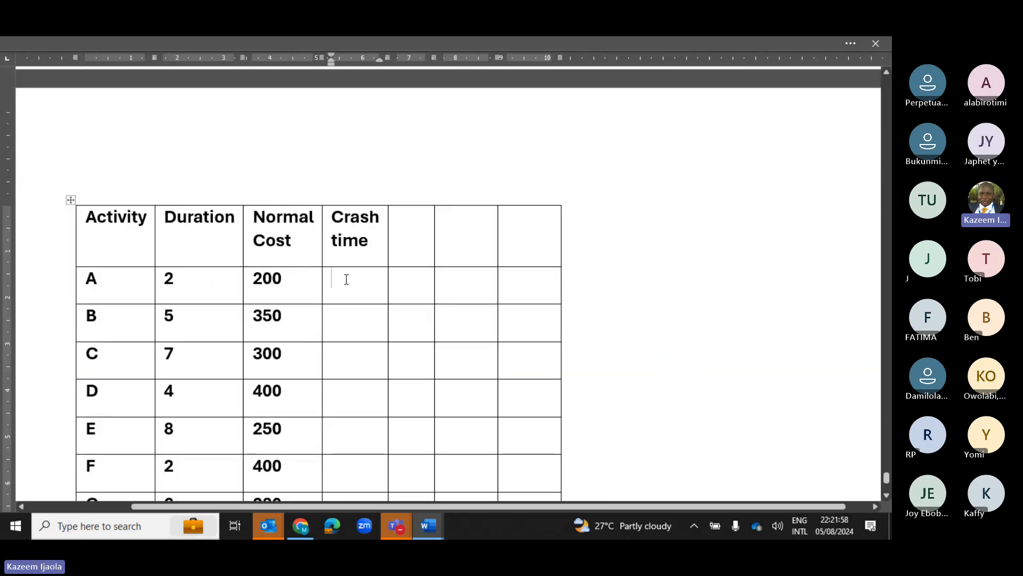
{"action": "type", "text": "-"}
{"action": "key", "text": "Down"}
{"action": "key", "text": "Down"}
{"action": "type", "text": "-"}
{"action": "key", "text": "Down"}
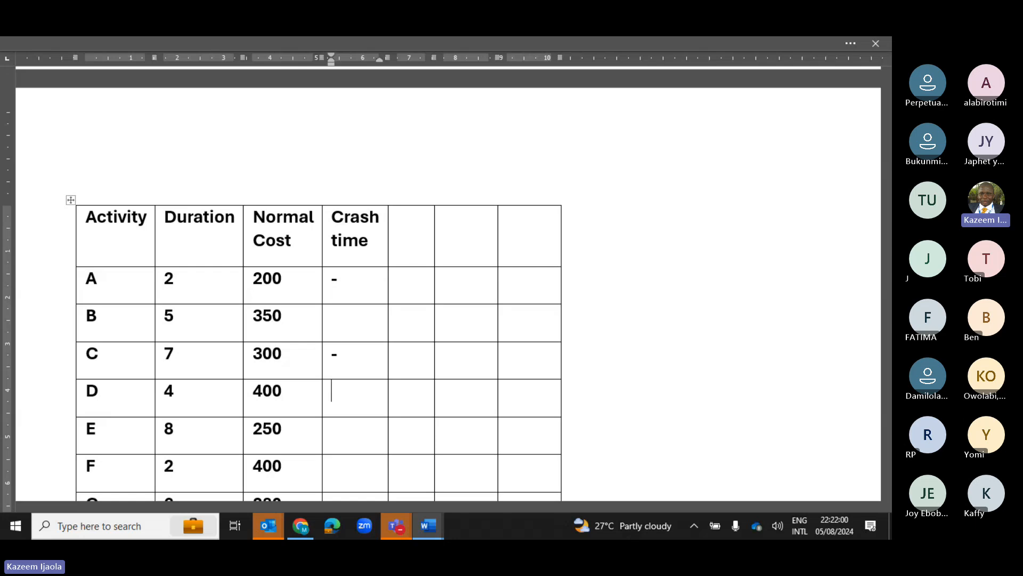
{"action": "type", "text": "-"}
{"action": "key", "text": "Up"}
{"action": "key", "text": "Up"}
{"action": "key", "text": "Up"}
{"action": "key", "text": "Up"}
{"action": "key", "text": "Up"}
{"action": "key", "text": "Down"}
Enter 0 for activity A in the column after Crash time and head that column "Crash cost"
{"action": "left_click", "coordinate": [398, 278]}
{"action": "type", "text": "0"}
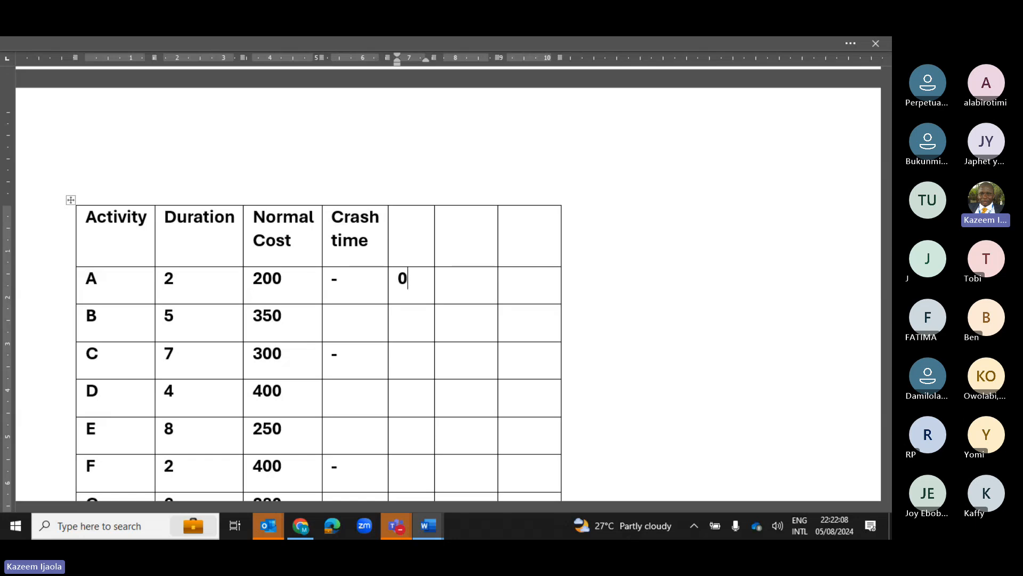
{"action": "key", "text": "Up"}
{"action": "type", "text": "Crash cost"}
{"action": "key", "text": "Down"}
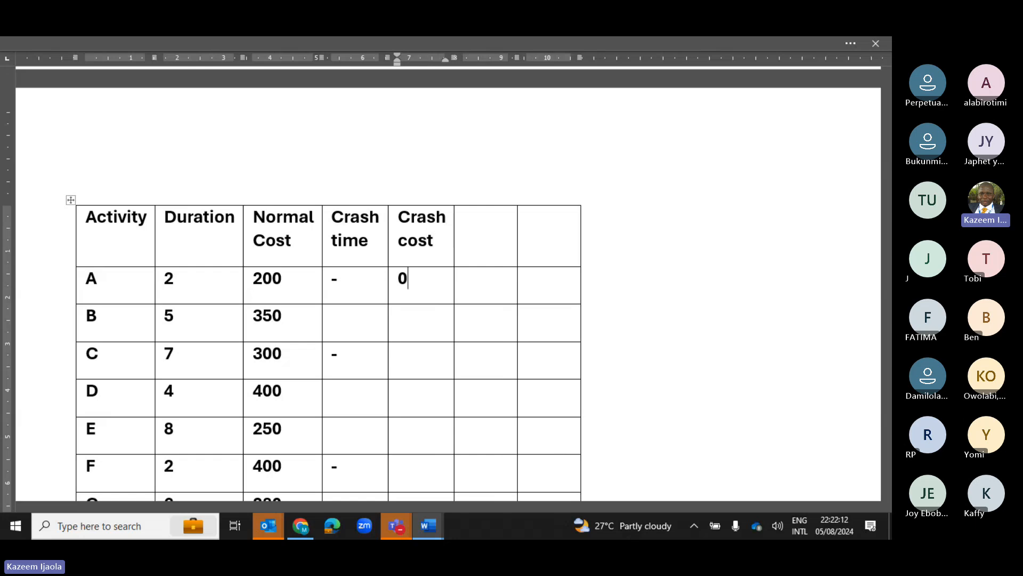
Enter "Crash cost analysis" as the header of the column after Crash cost
{"action": "key", "text": "Up"}
{"action": "key", "text": "Right"}
{"action": "type", "text": "Cra"}
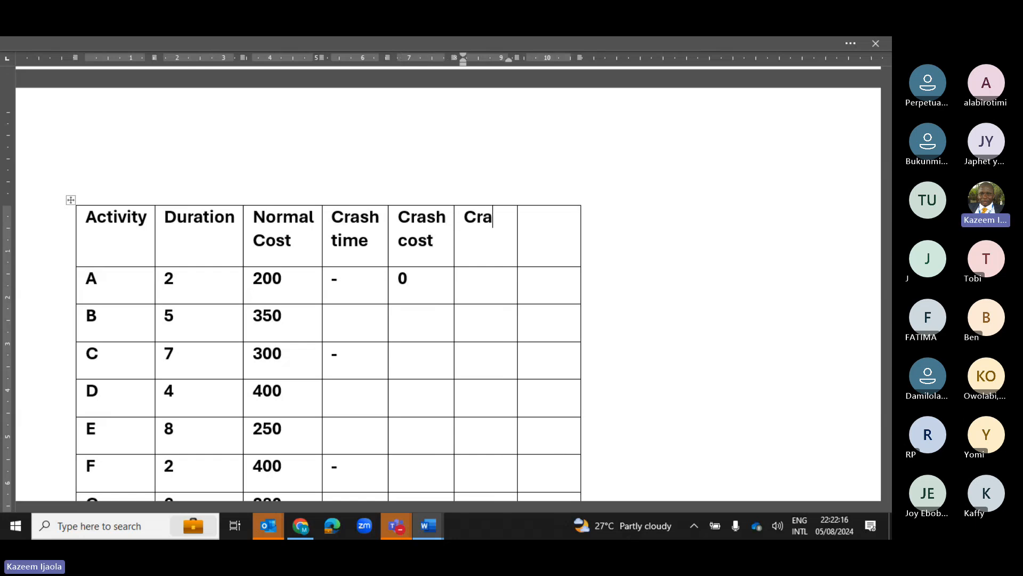
{"action": "type", "text": "sh cos"}
{"action": "type", "text": "t"}
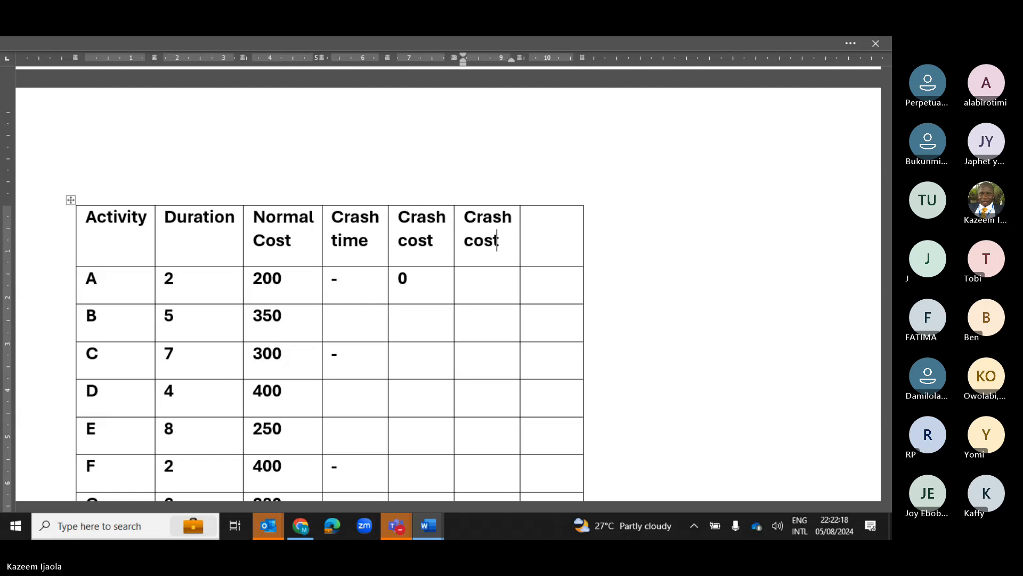
{"action": "type", "text": " analysis"}
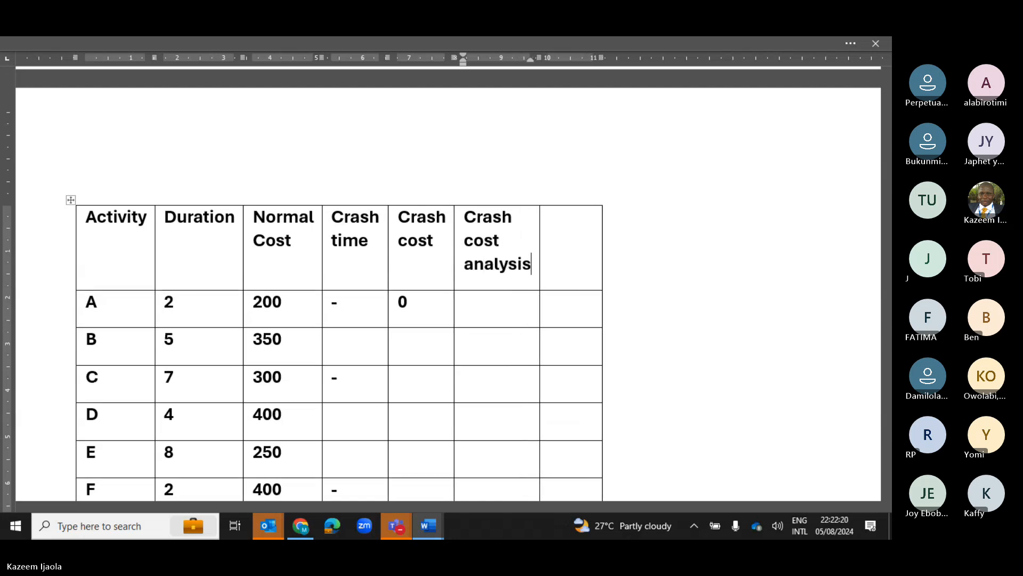
Delete the empty last column of the crashing table
{"action": "scroll", "coordinate": [347, 277], "scroll_direction": "up", "scroll_amount": 3}
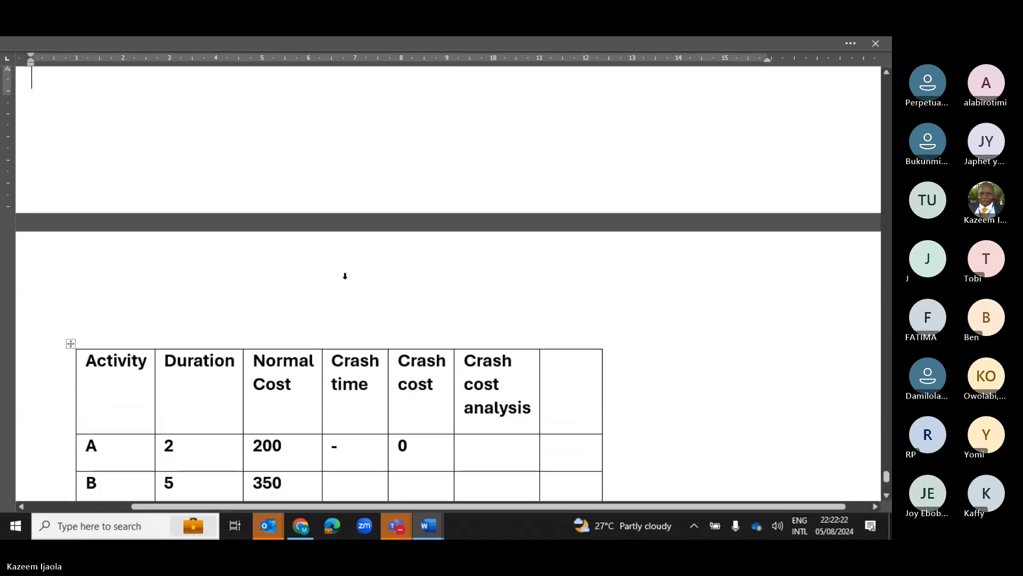
{"action": "key", "text": "Tab"}
{"action": "key", "text": "shift+Down"}
{"action": "key", "text": "shift+Down"}
{"action": "key", "text": "shift+Down"}
{"action": "key", "text": "shift+Down"}
{"action": "key", "text": "shift+Down"}
{"action": "key", "text": "shift+Down"}
{"action": "key", "text": "shift+Down"}
{"action": "key", "text": "shift+Down"}
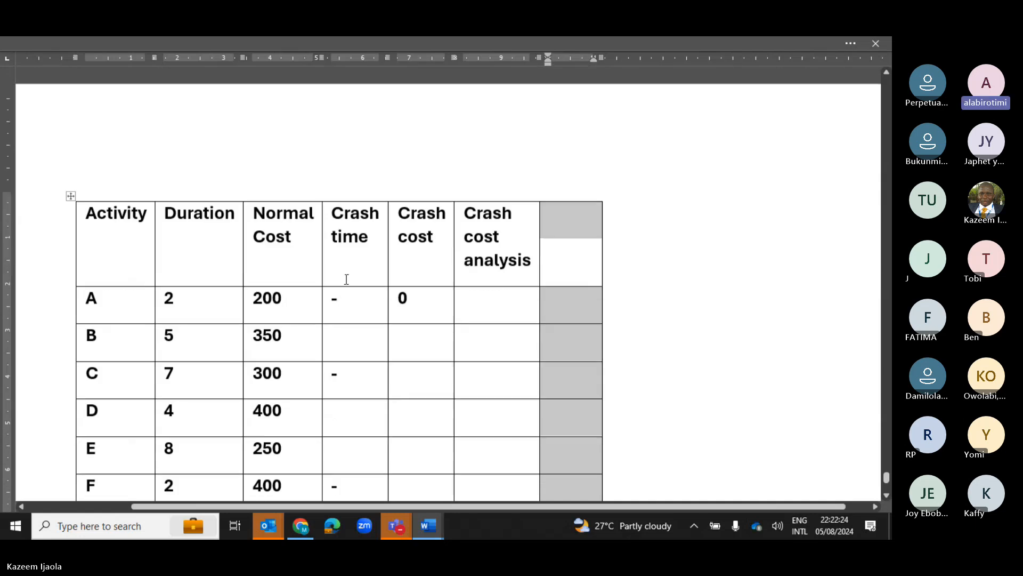
{"action": "key", "text": "shift+Down"}
{"action": "key", "text": "shift+Up"}
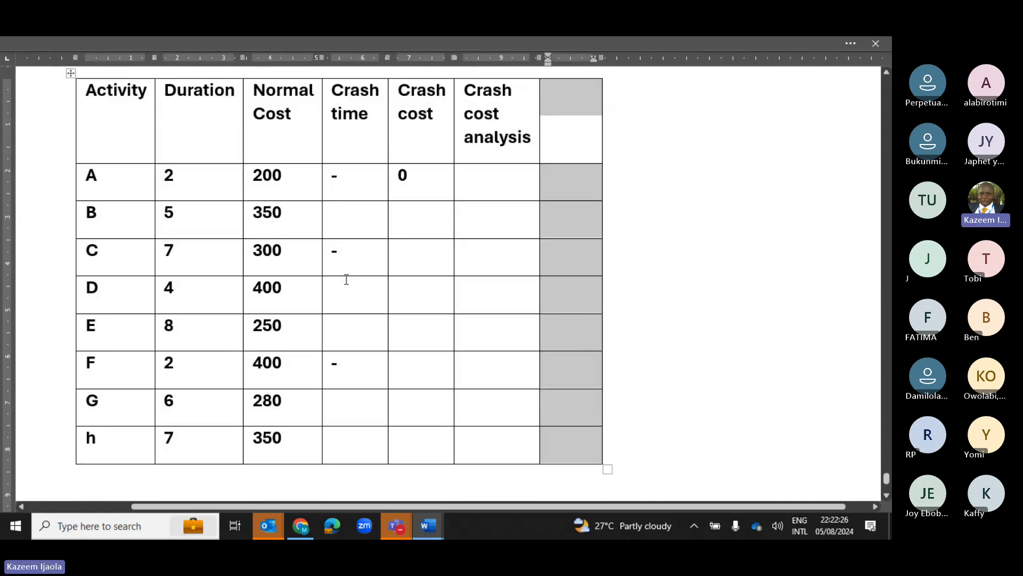
{"action": "right_click", "coordinate": [570, 132]}
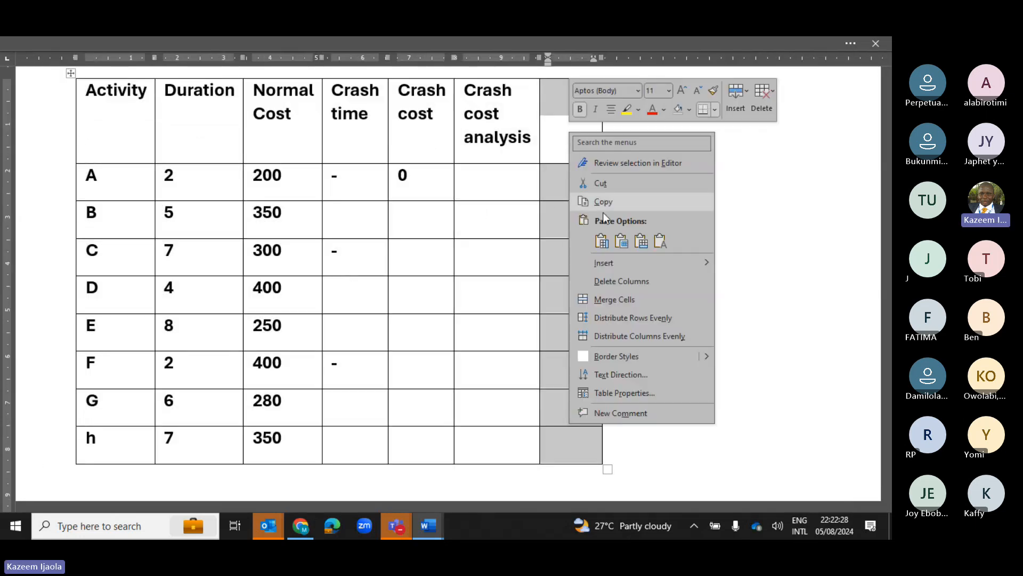
{"action": "left_click", "coordinate": [608, 282]}
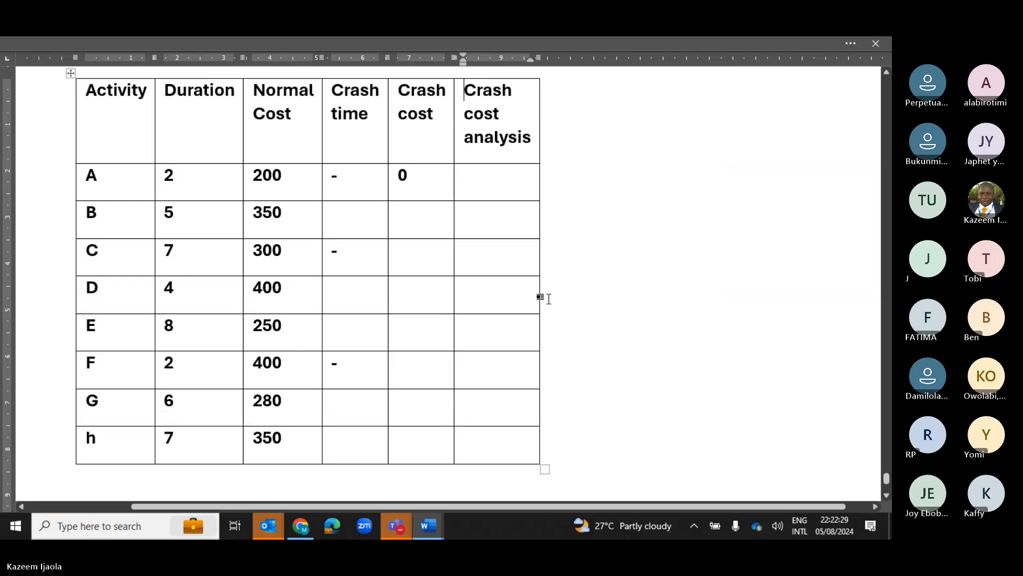
Copy activity A's crash cost of 0 into its Crash cost analysis cell
{"action": "double_click", "coordinate": [411, 179]}
{"action": "key", "text": "ctrl+c"}
{"action": "key", "text": "Tab"}
{"action": "key", "text": "ctrl+v"}
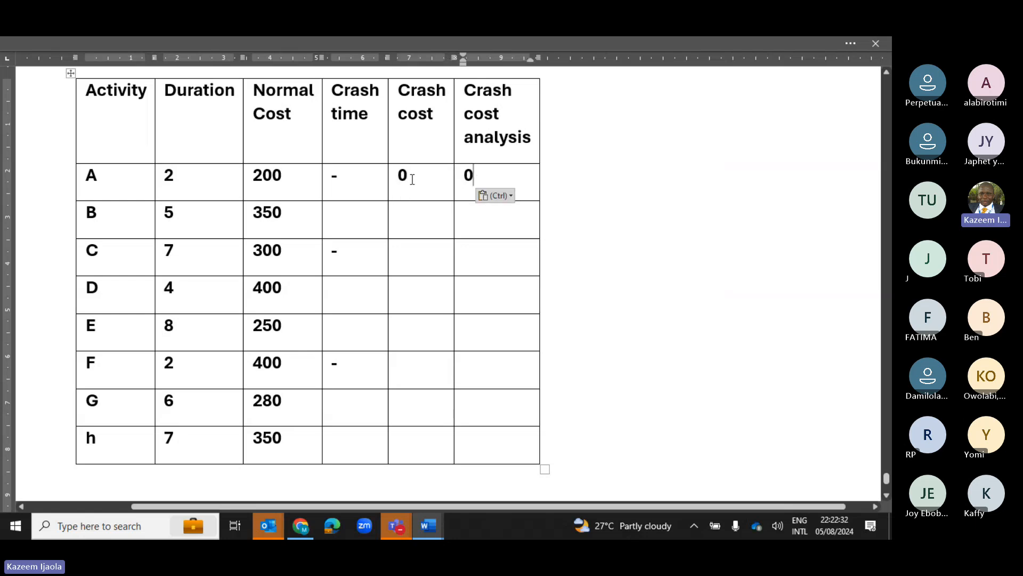
Paste the copied 0 into the Crash cost and Crash cost analysis cells of activities C and F
{"action": "key", "text": "Down"}
{"action": "key", "text": "Left"}
{"action": "key", "text": "Down"}
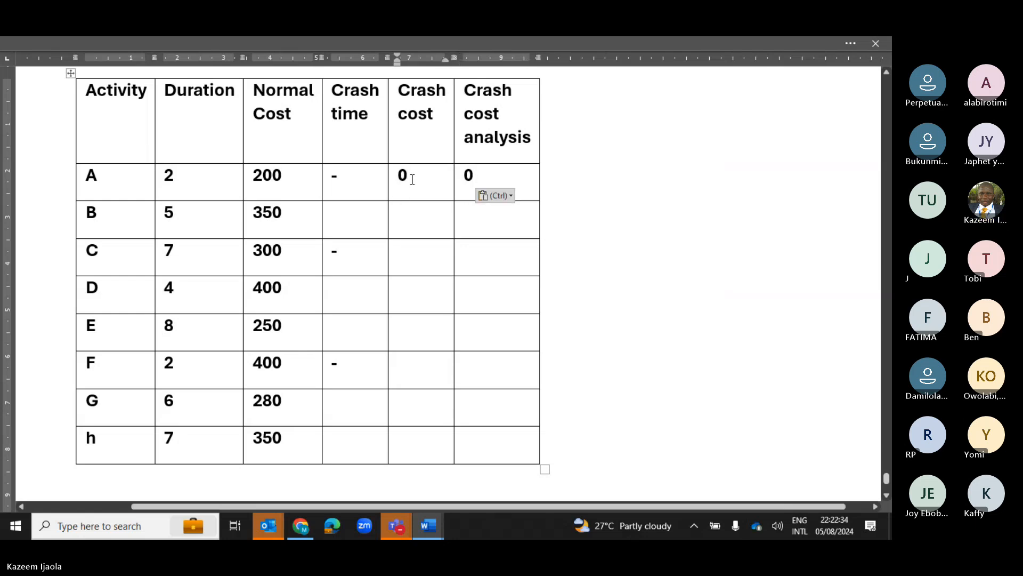
{"action": "key", "text": "ctrl+v"}
{"action": "key", "text": "Tab"}
{"action": "key", "text": "ctrl+v"}
{"action": "key", "text": "Down"}
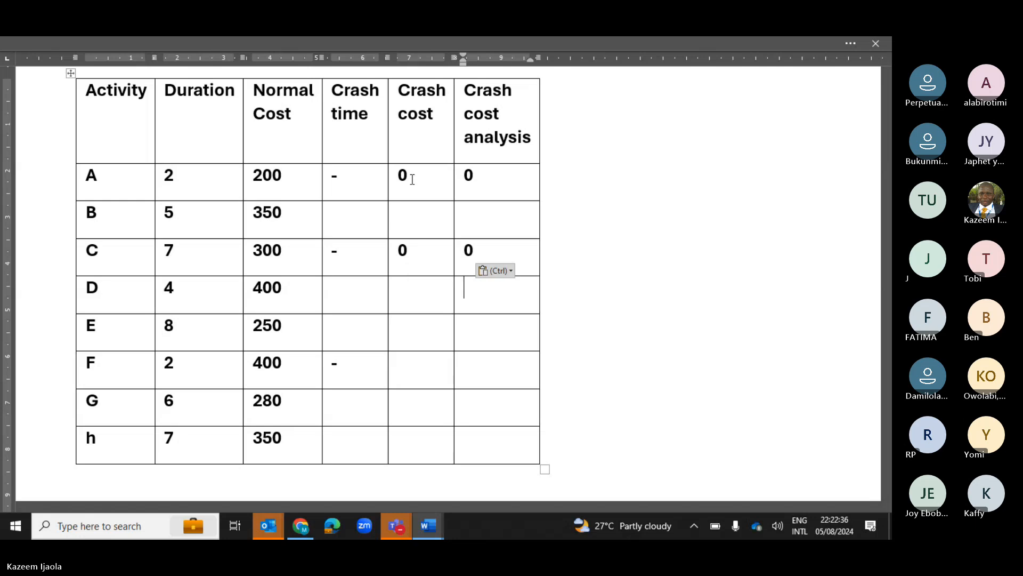
{"action": "key", "text": "Left"}
{"action": "key", "text": "Down"}
{"action": "key", "text": "ctrl+v"}
{"action": "key", "text": "Tab"}
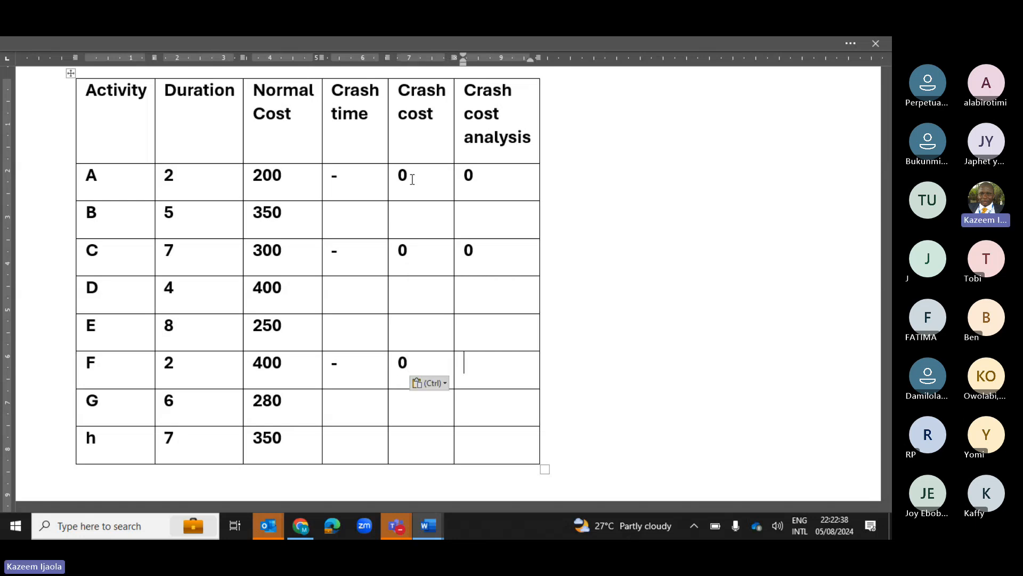
{"action": "key", "text": "ctrl+v"}
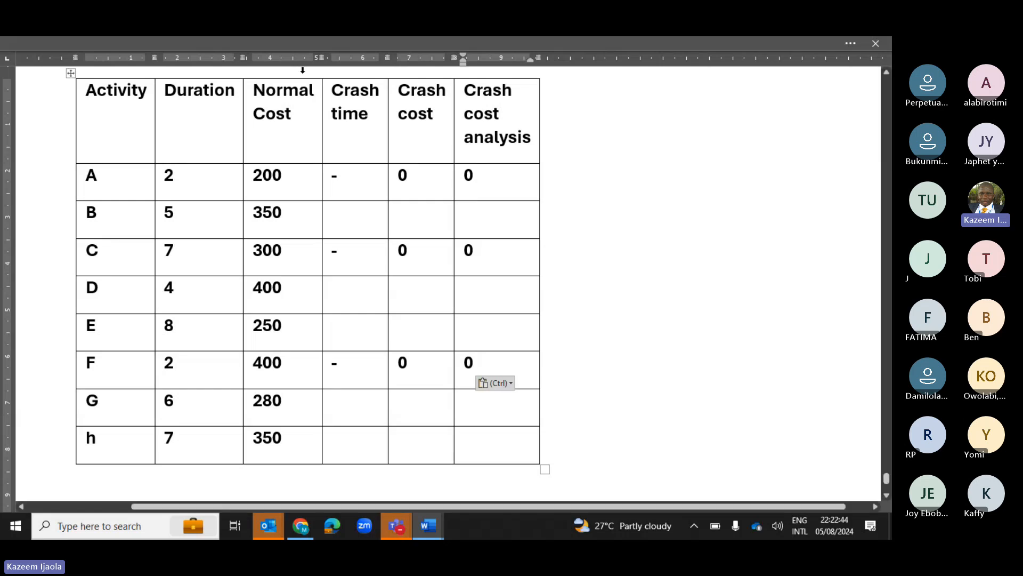
Fill in the Crash time of activities B, D, E, G and h with 3, 2, 5, 4 and 4
{"action": "left_click", "coordinate": [348, 220]}
{"action": "type", "text": "3"}
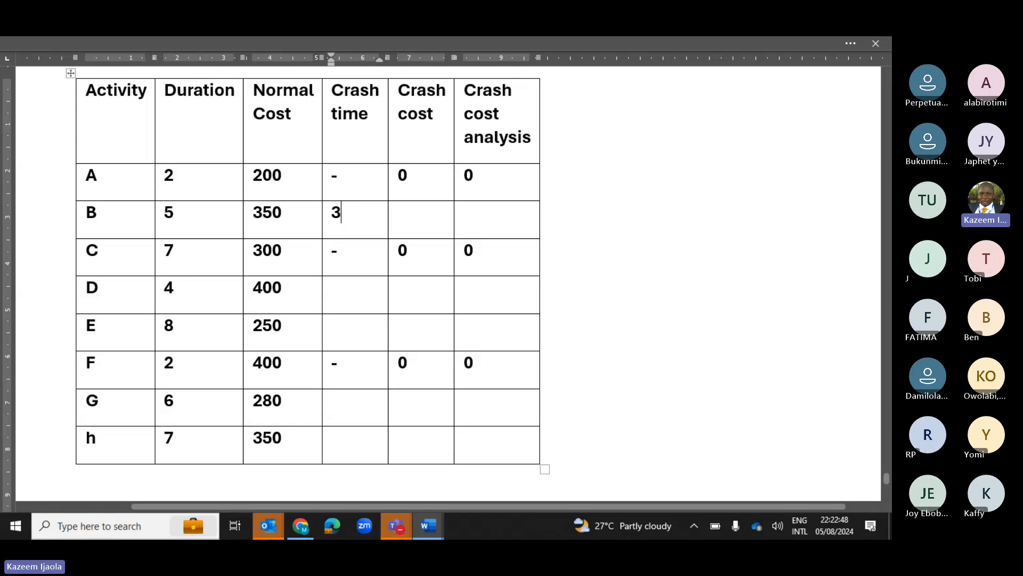
{"action": "key", "text": "Down"}
{"action": "key", "text": "Down"}
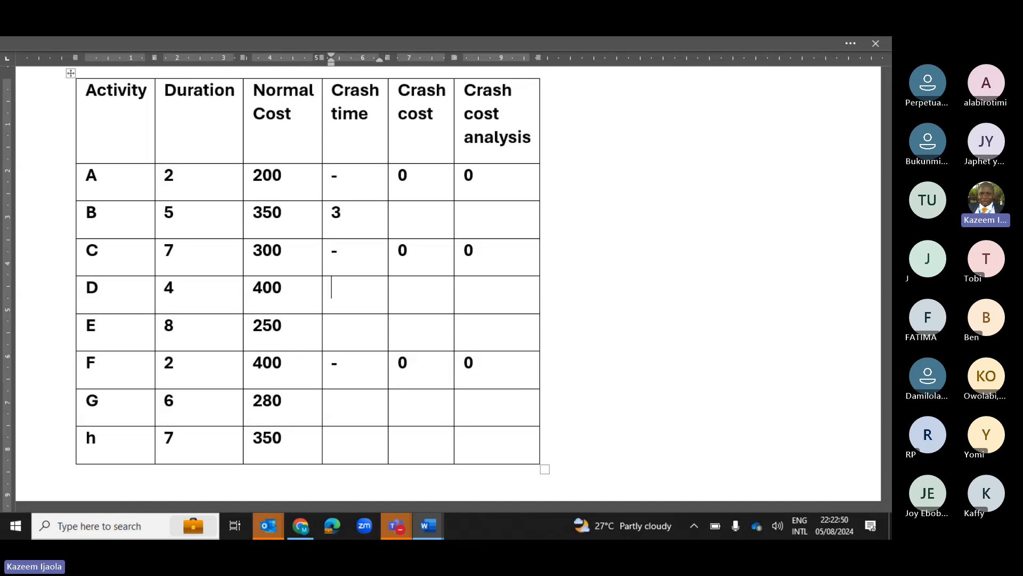
{"action": "type", "text": "2"}
{"action": "key", "text": "Down"}
{"action": "type", "text": "5"}
{"action": "key", "text": "Down"}
{"action": "type", "text": "4"}
{"action": "key", "text": "Down"}
{"action": "type", "text": "4"}
{"action": "key", "text": "Up"}
{"action": "key", "text": "Up"}
{"action": "key", "text": "Up"}
{"action": "key", "text": "Up"}
Enter crash costs of 600 for activity B and 550 for activity D
{"action": "left_click", "coordinate": [399, 212]}
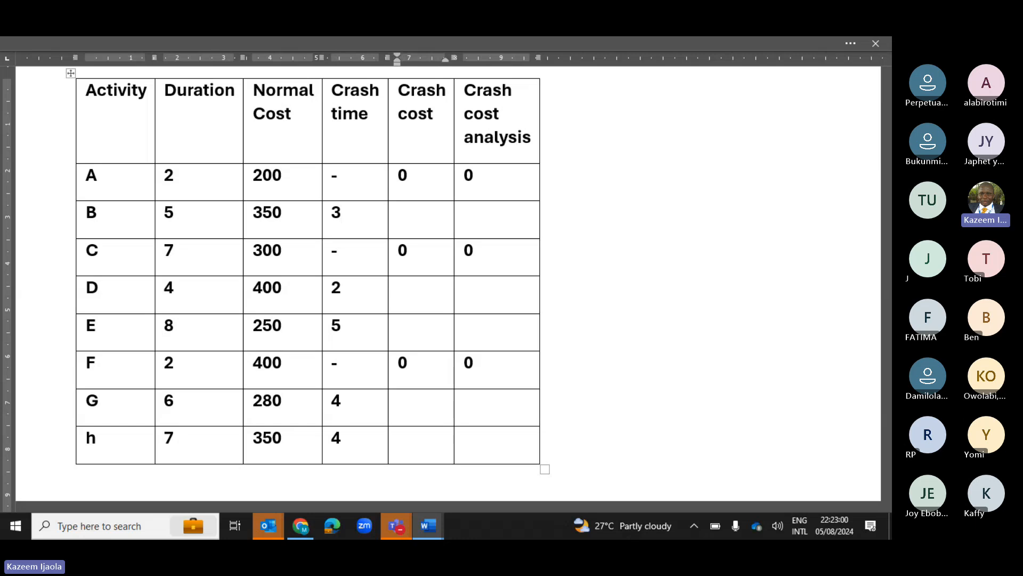
{"action": "type", "text": "600"}
{"action": "key", "text": "Left"}
{"action": "key", "text": "Left"}
{"action": "key", "text": "Left"}
{"action": "key", "text": "Left"}
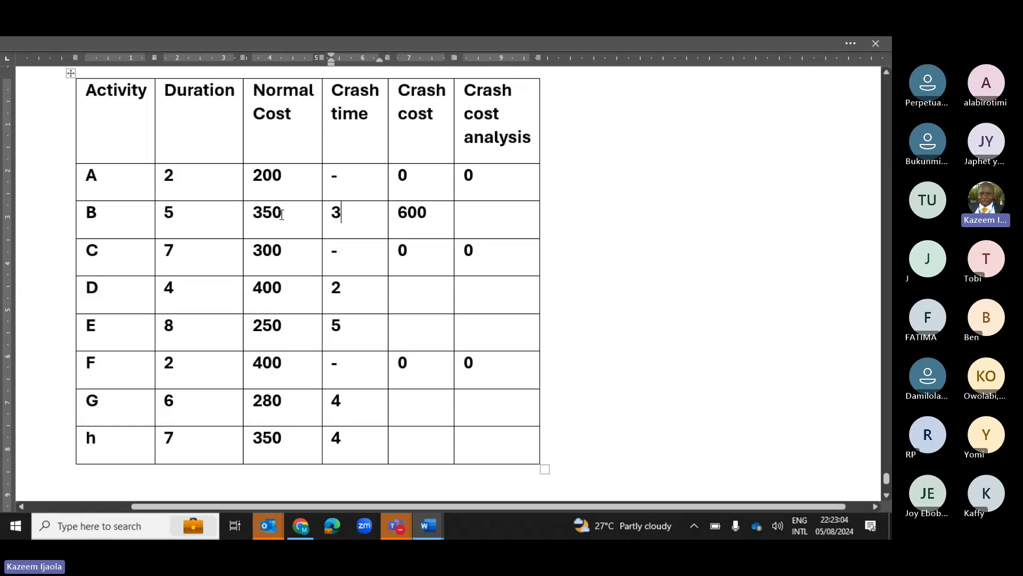
{"action": "left_click", "coordinate": [393, 219]}
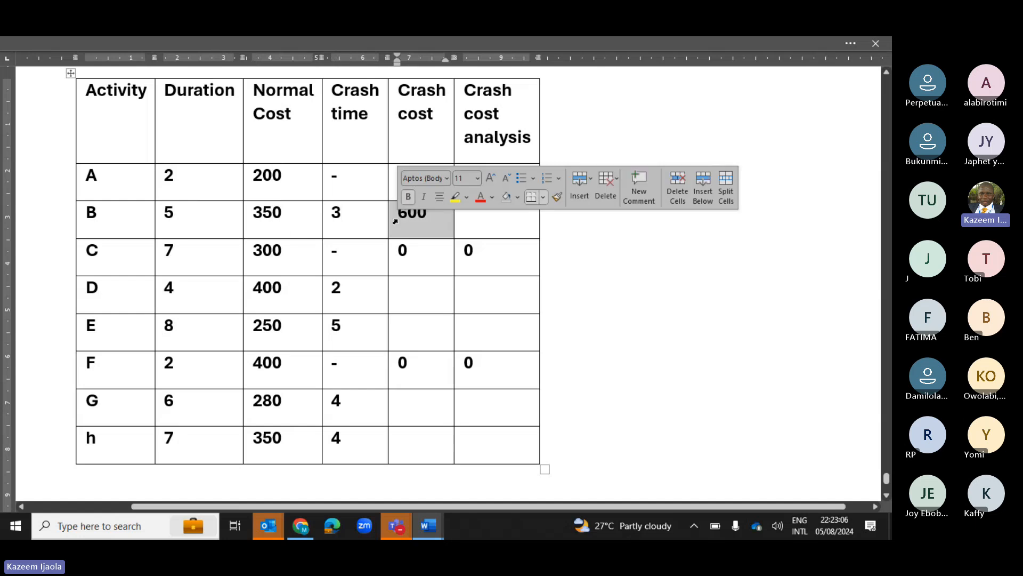
{"action": "left_click", "coordinate": [408, 296]}
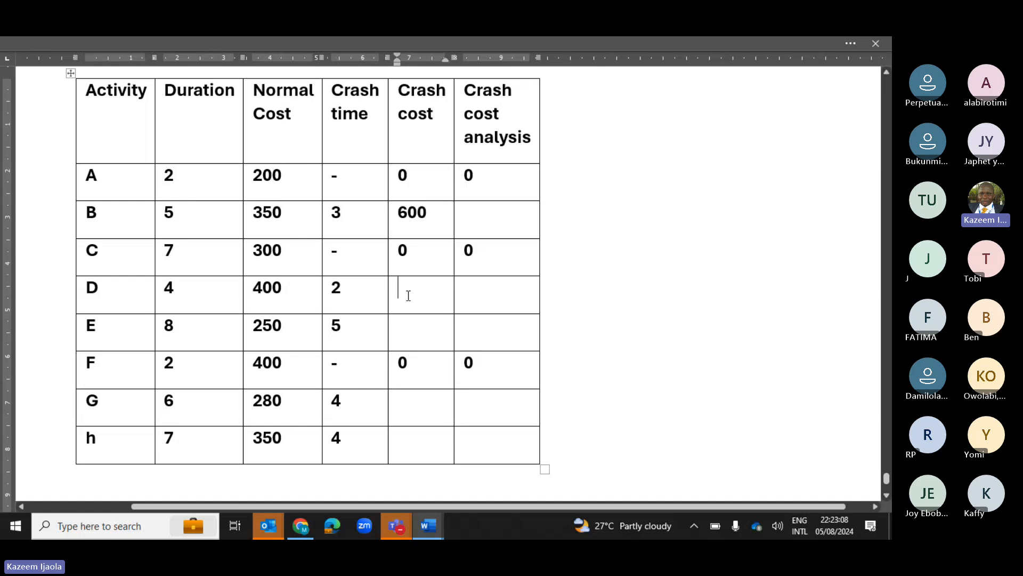
{"action": "type", "text": "550"}
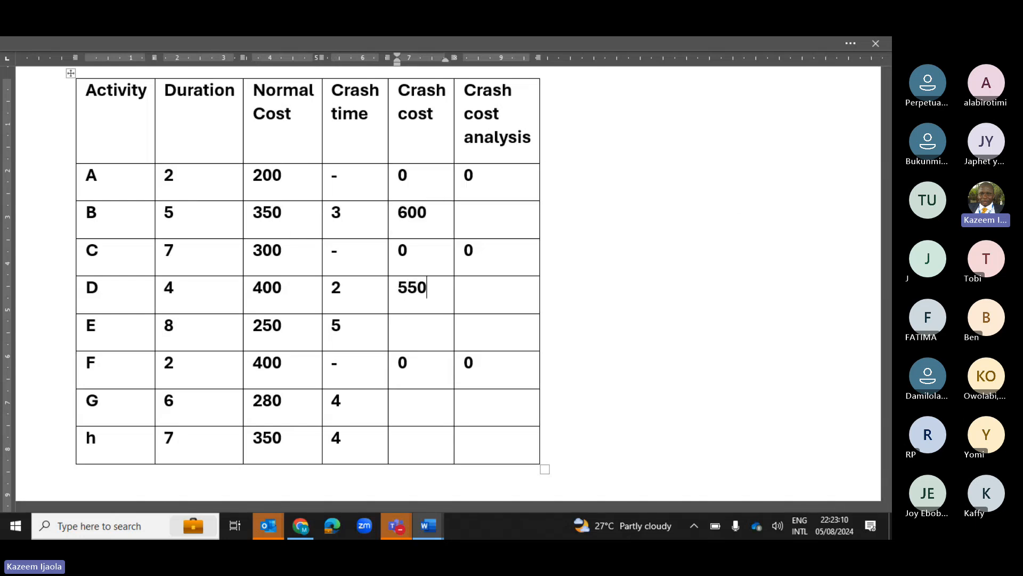
Enter a crash cost of 500 for activity E
{"action": "key", "text": "Left"}
{"action": "key", "text": "Left"}
{"action": "key", "text": "Left"}
{"action": "key", "text": "Left"}
{"action": "key", "text": "Left"}
{"action": "key", "text": "Left"}
{"action": "key", "text": "Right"}
{"action": "key", "text": "Right"}
{"action": "key", "text": "Right"}
{"action": "key", "text": "Right"}
{"action": "key", "text": "Down"}
{"action": "key", "text": "Left"}
{"action": "key", "text": "Left"}
{"action": "key", "text": "Right"}
{"action": "key", "text": "Right"}
{"action": "type", "text": "2"}
{"action": "key", "text": "BackSpace"}
{"action": "type", "text": "500"}
Enter crash costs of 450 for activity G and 600 for activity h
{"action": "left_click", "coordinate": [398, 437]}
{"action": "left_click", "coordinate": [398, 400]}
{"action": "type", "text": "45"}
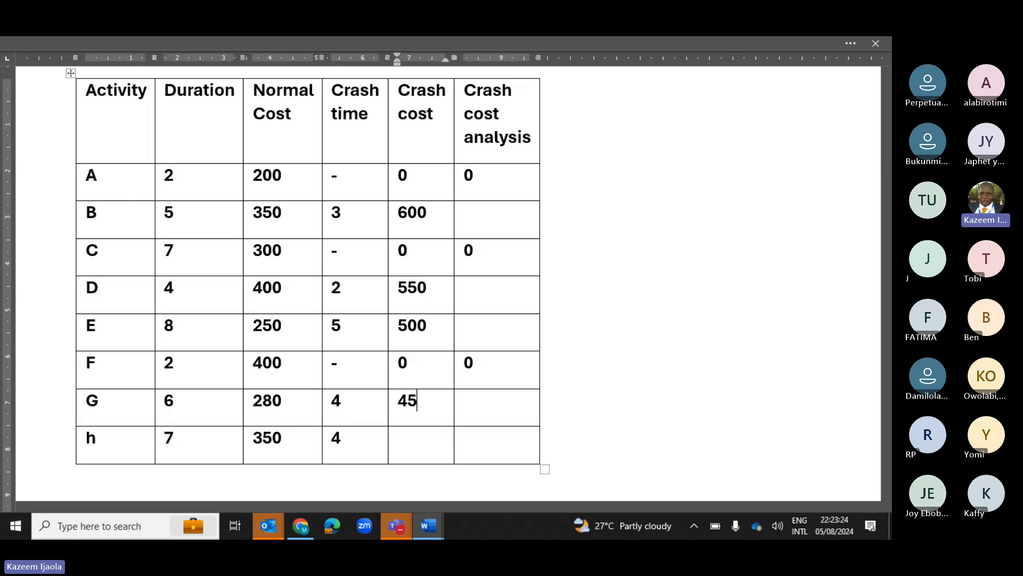
{"action": "type", "text": "0"}
{"action": "left_click", "coordinate": [398, 437]}
{"action": "type", "text": "600"}
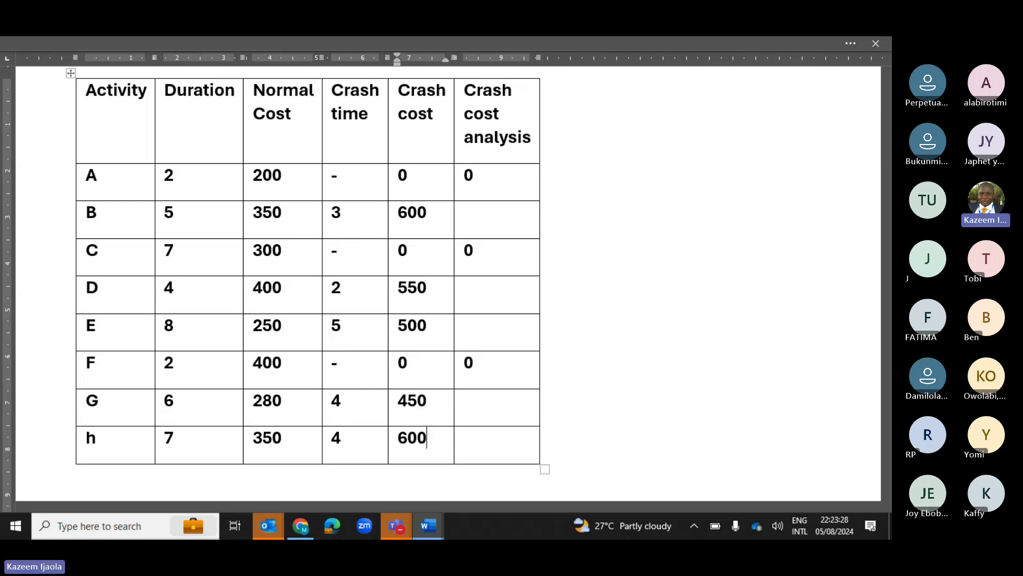
Compare the duration and normal cost with the crash time and crash cost for activities B and D
{"action": "left_click", "coordinate": [181, 212]}
{"action": "double_click", "coordinate": [169, 212]}
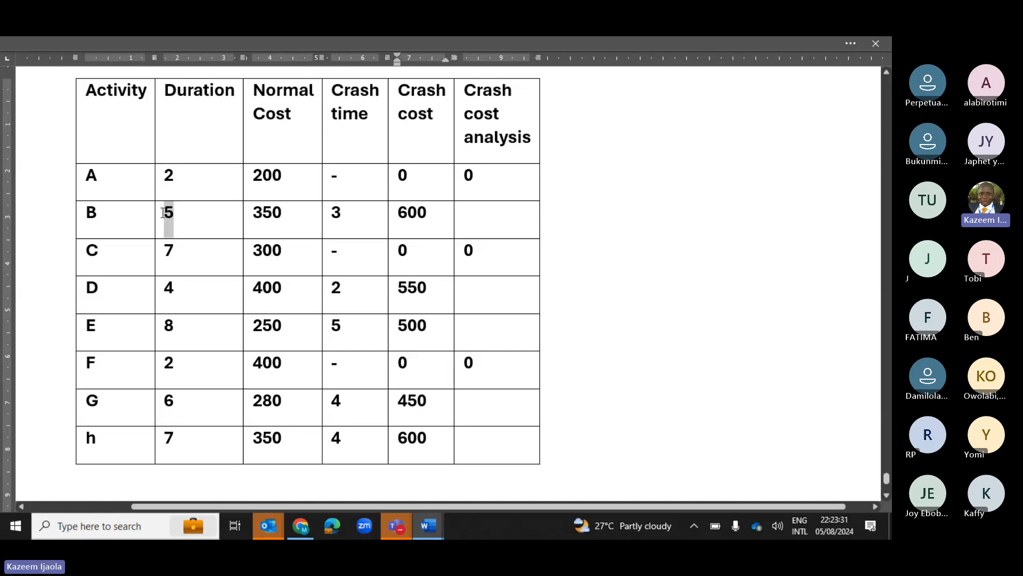
{"action": "left_click", "coordinate": [338, 216]}
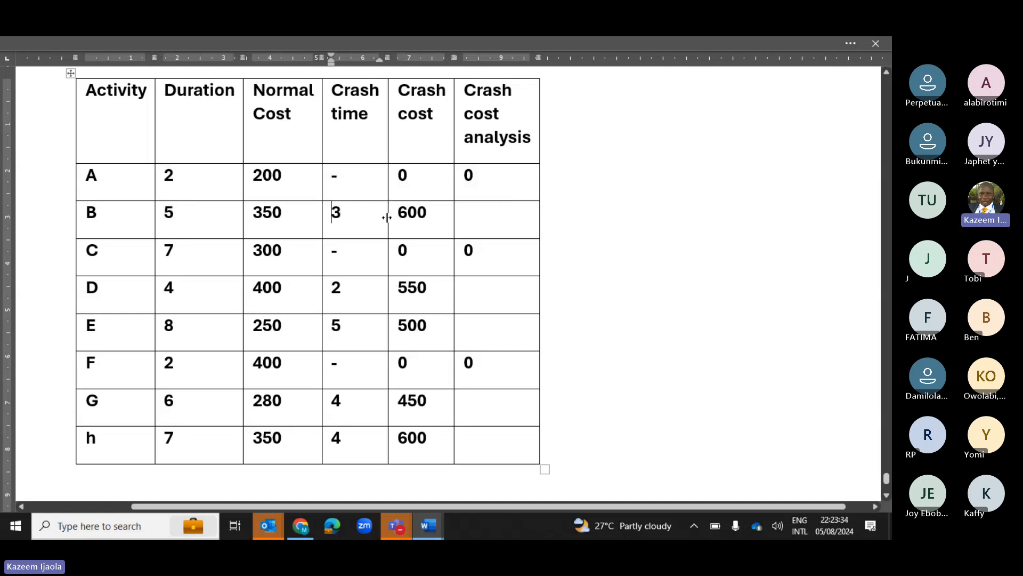
{"action": "left_click_drag", "start_coordinate": [432, 213], "coordinate": [408, 213]}
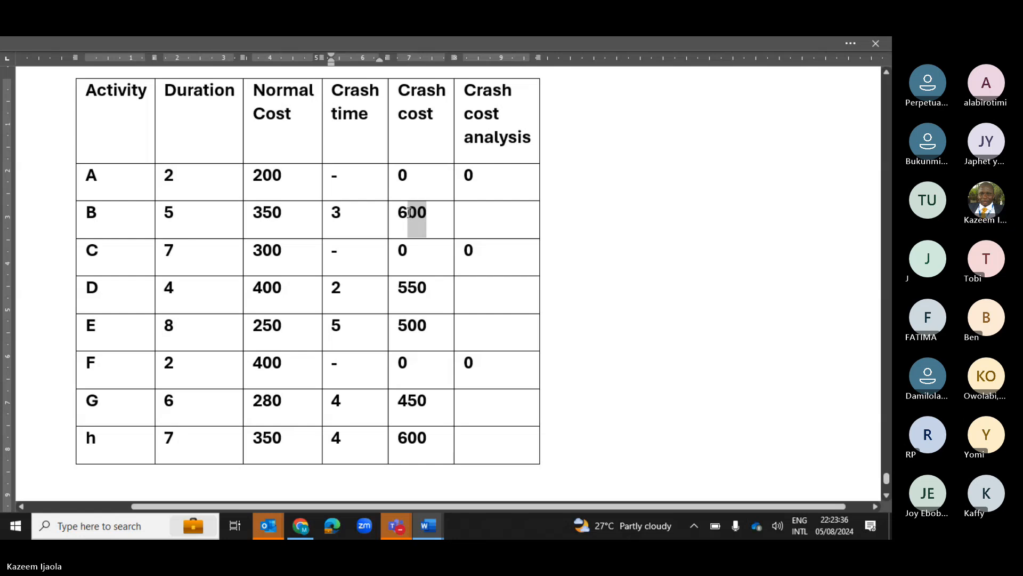
{"action": "left_click", "coordinate": [172, 218]}
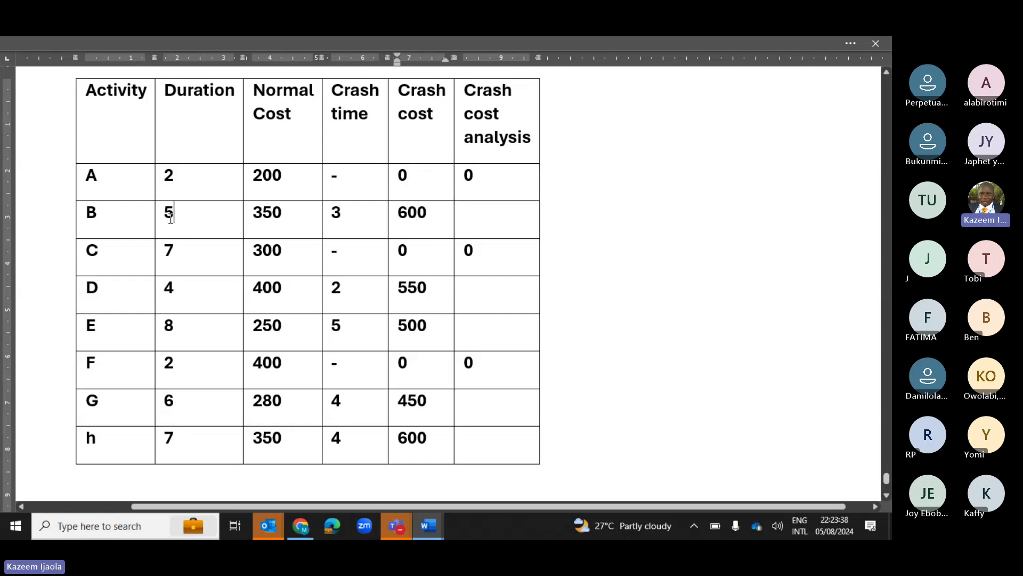
{"action": "right_click", "coordinate": [172, 219]}
{"action": "left_click", "coordinate": [339, 218]}
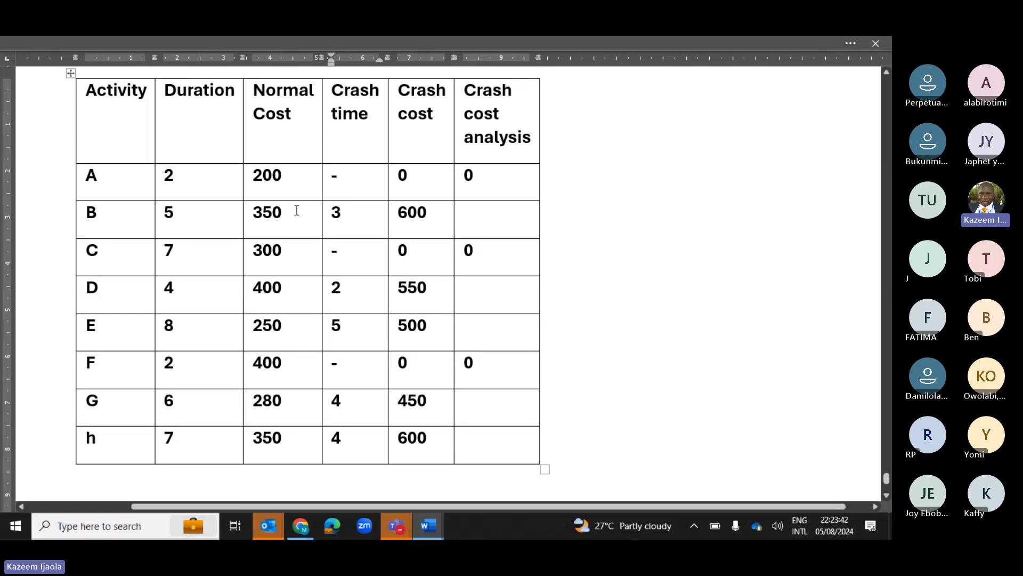
{"action": "left_click_drag", "start_coordinate": [295, 211], "coordinate": [264, 212]}
{"action": "left_click", "coordinate": [272, 214]}
{"action": "left_click", "coordinate": [338, 214]}
{"action": "left_click", "coordinate": [418, 213]}
{"action": "left_click", "coordinate": [212, 286]}
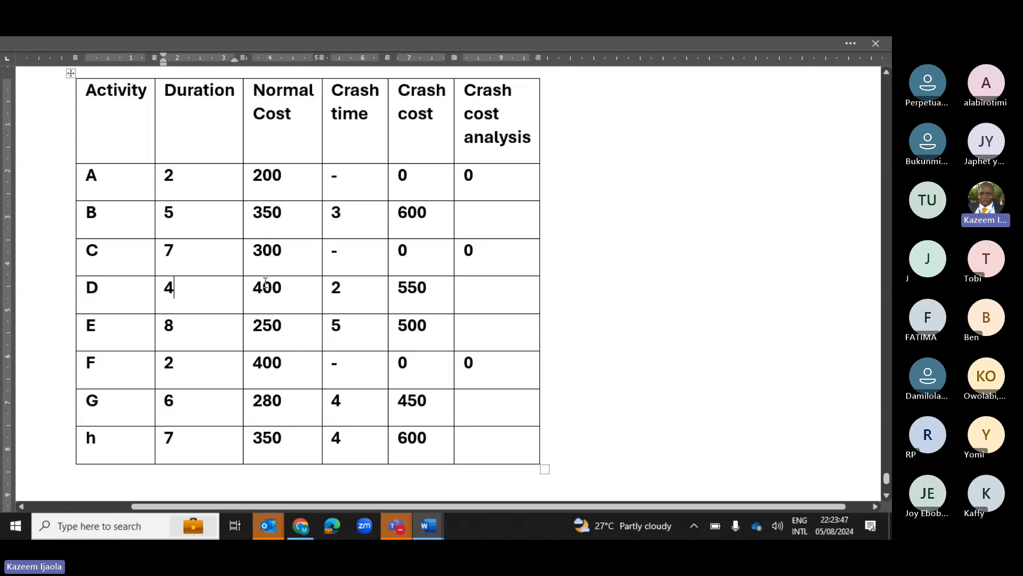
{"action": "left_click", "coordinate": [349, 284]}
{"action": "left_click", "coordinate": [432, 290]}
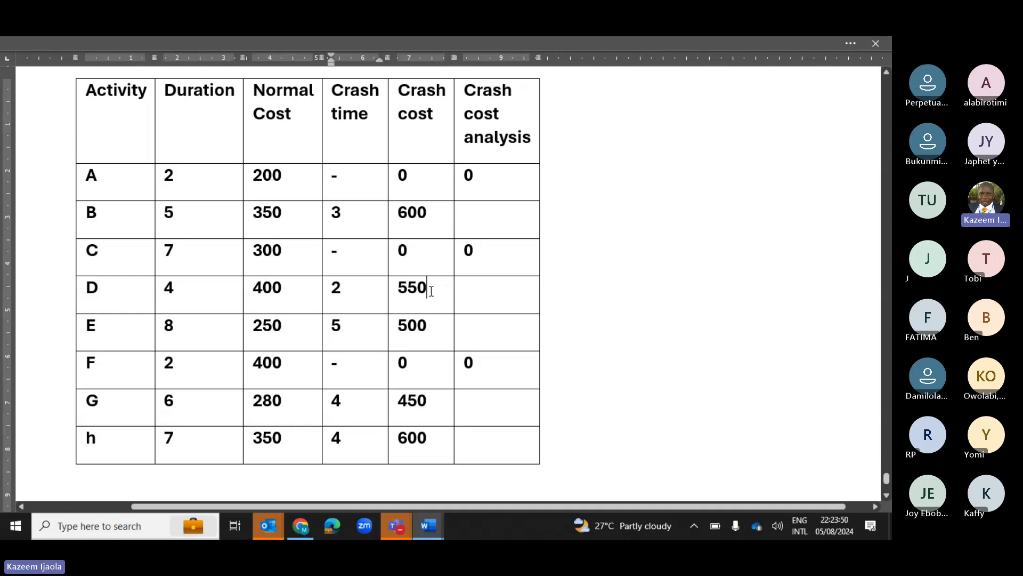
Review activity D's normal cost and activity E's duration, crash time and crash cost
{"action": "left_click", "coordinate": [279, 288]}
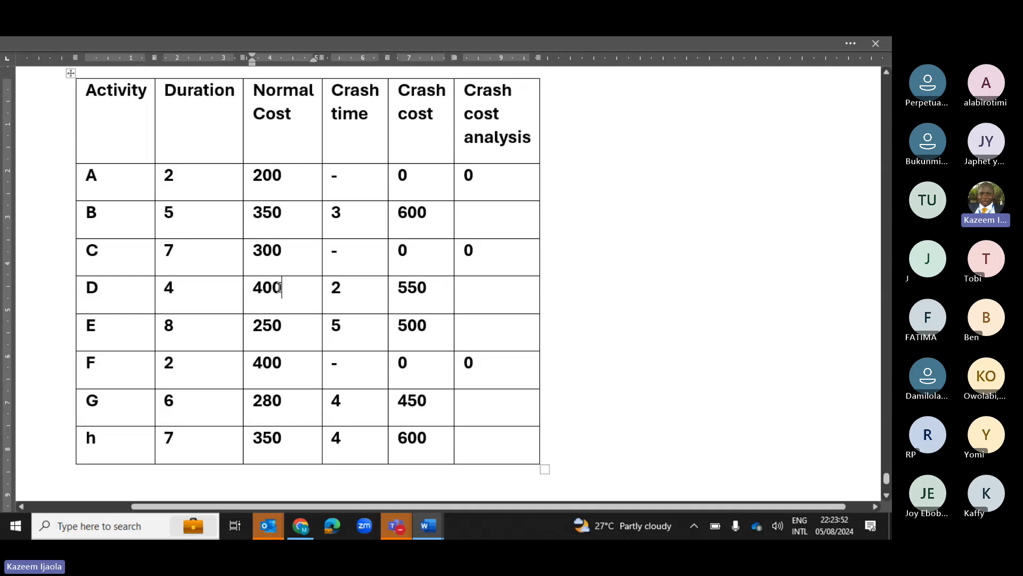
{"action": "left_click", "coordinate": [189, 327]}
{"action": "left_click", "coordinate": [349, 329]}
{"action": "left_click", "coordinate": [420, 330]}
Enter 600-350 as an underlined numerator in activity B's crash cost analysis cell and start a second line
{"action": "left_click", "coordinate": [481, 217]}
{"action": "type", "text": "600-"}
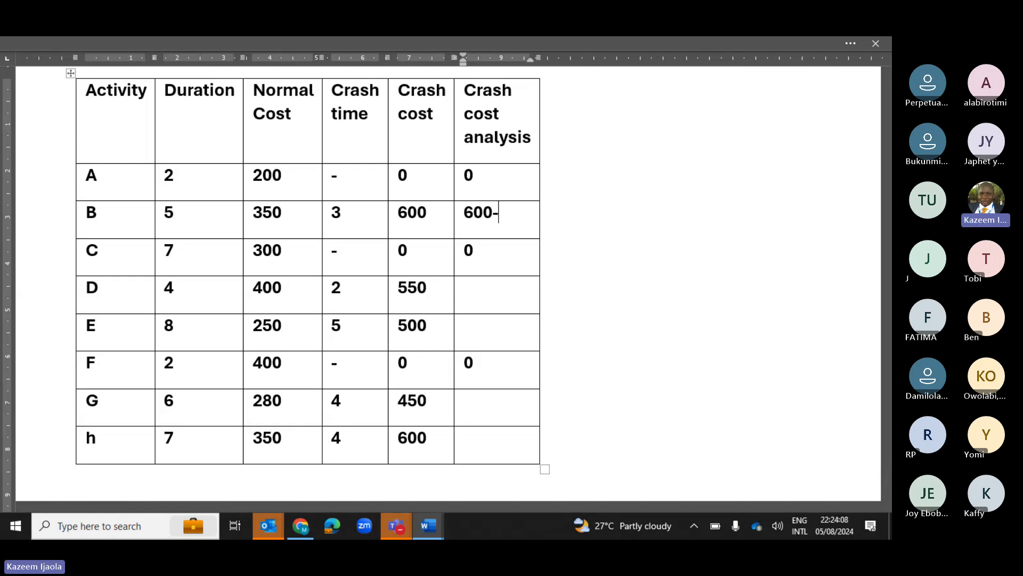
{"action": "type", "text": "350"}
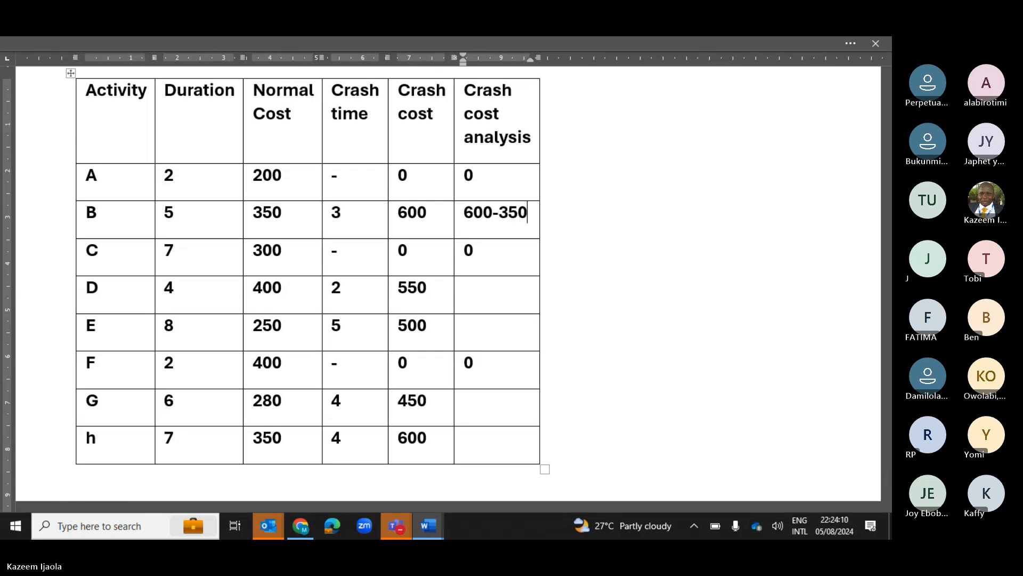
{"action": "left_click_drag", "start_coordinate": [526, 216], "coordinate": [489, 209]}
{"action": "key", "text": "shift+Left"}
{"action": "key", "text": "shift+Left"}
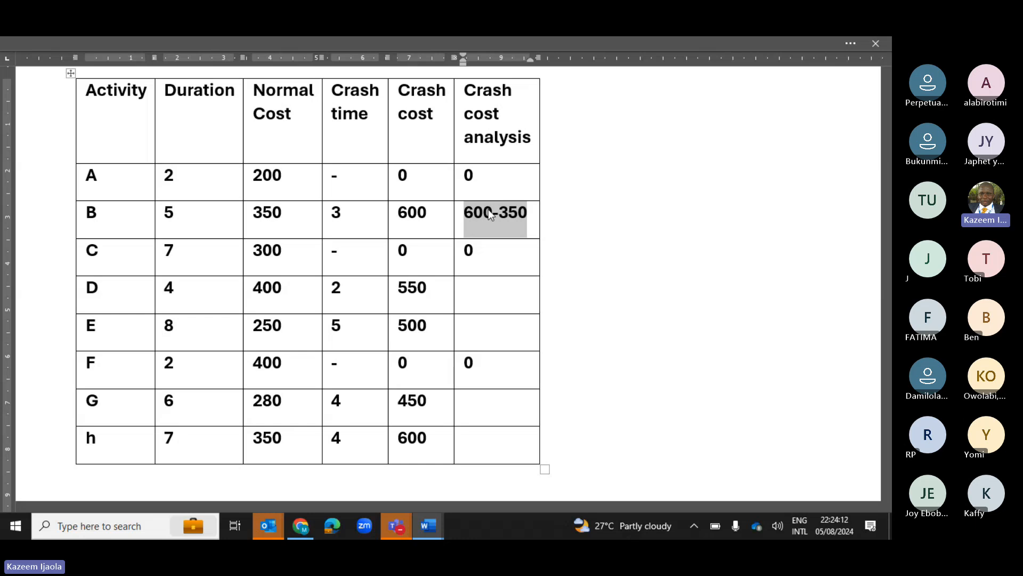
{"action": "key", "text": "ctrl+u"}
{"action": "key", "text": "Right"}
{"action": "key", "text": "Return"}
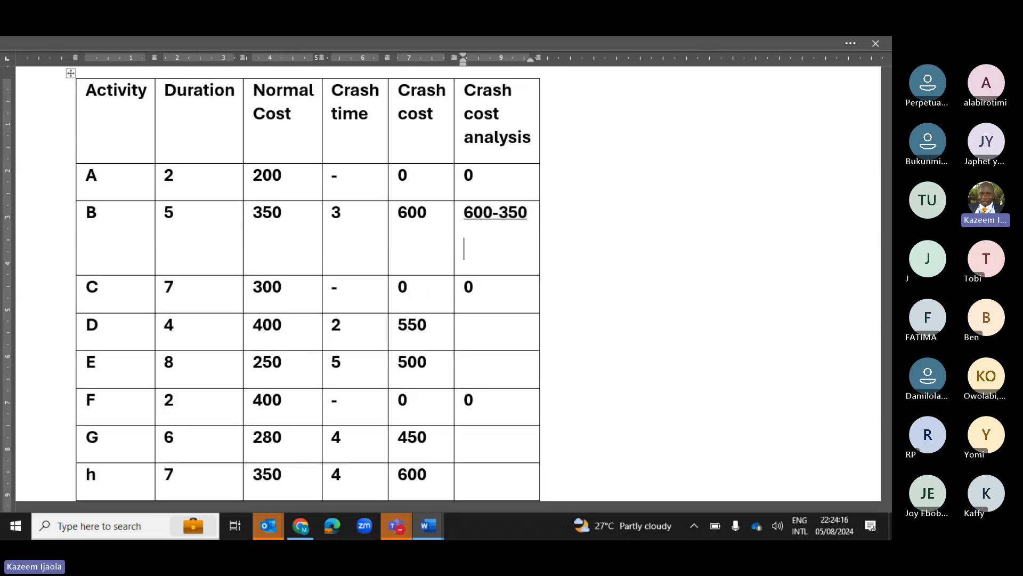
Complete activity B's analysis with a non-underlined second line 5 – 3 = N125, and widen the column so it fits on one line
{"action": "type", "text": "5 -"}
{"action": "key", "text": "shift+Home"}
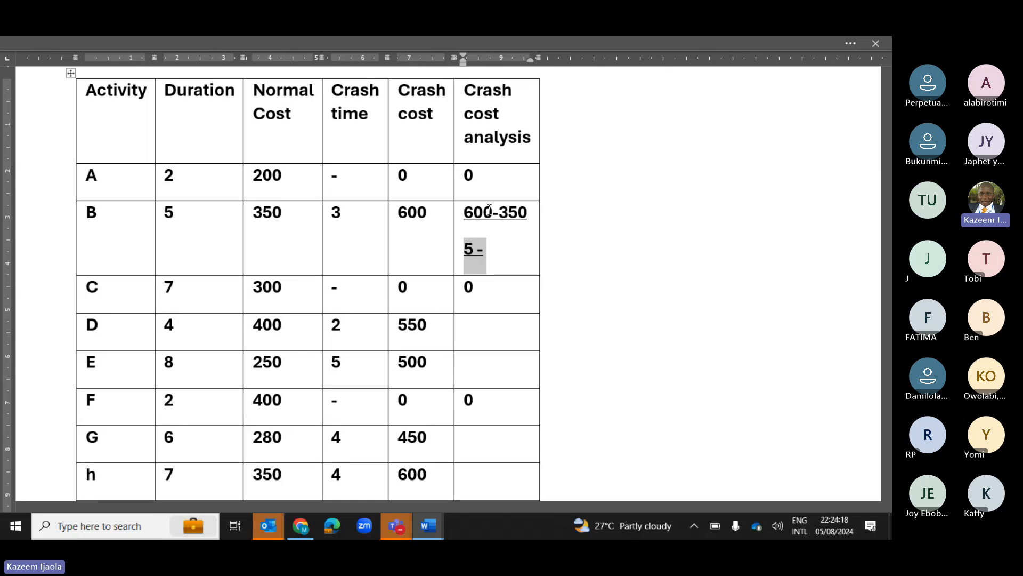
{"action": "key", "text": "Right"}
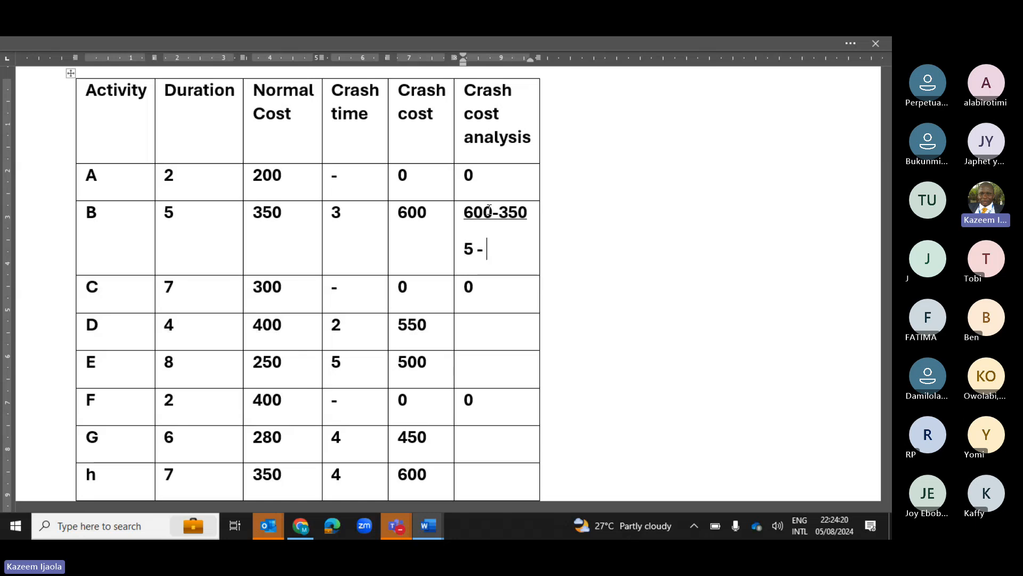
{"action": "type", "text": "3 = N125"}
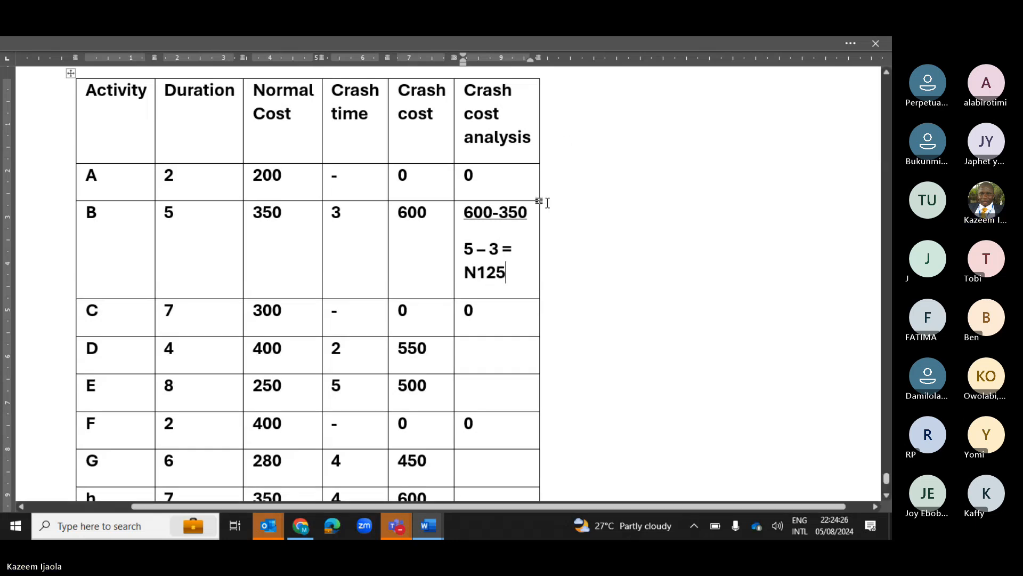
{"action": "left_click_drag", "start_coordinate": [539, 178], "coordinate": [588, 177]}
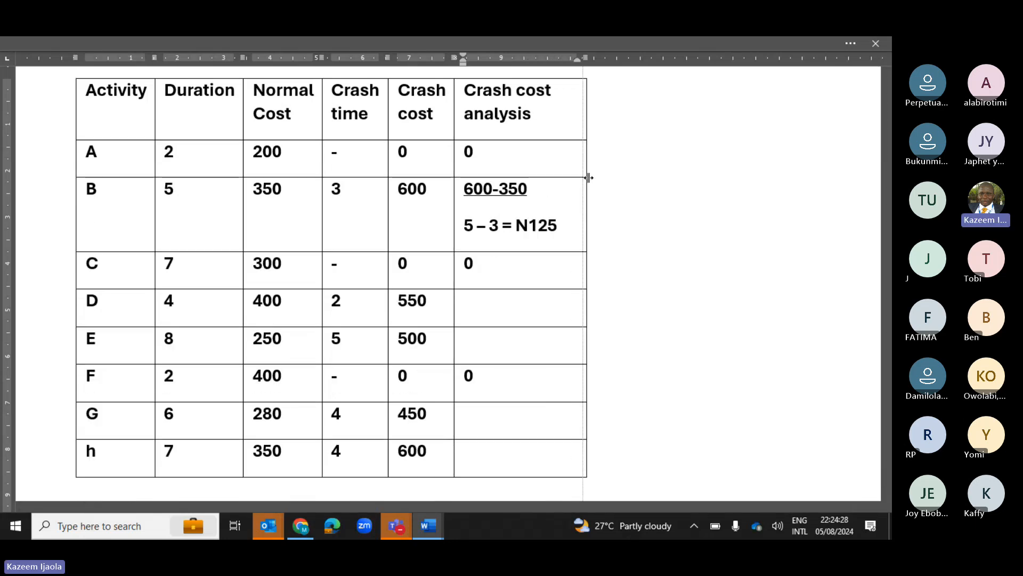
Enter 550-400 as an underlined numerator in activity D's crash cost analysis cell and start a second line
{"action": "left_click", "coordinate": [491, 303]}
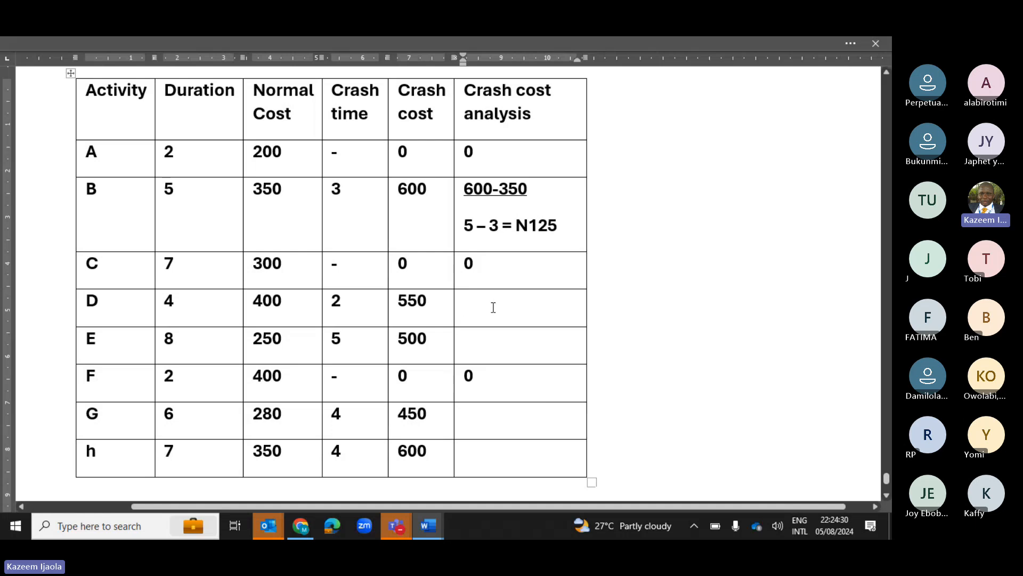
{"action": "type", "text": "55"}
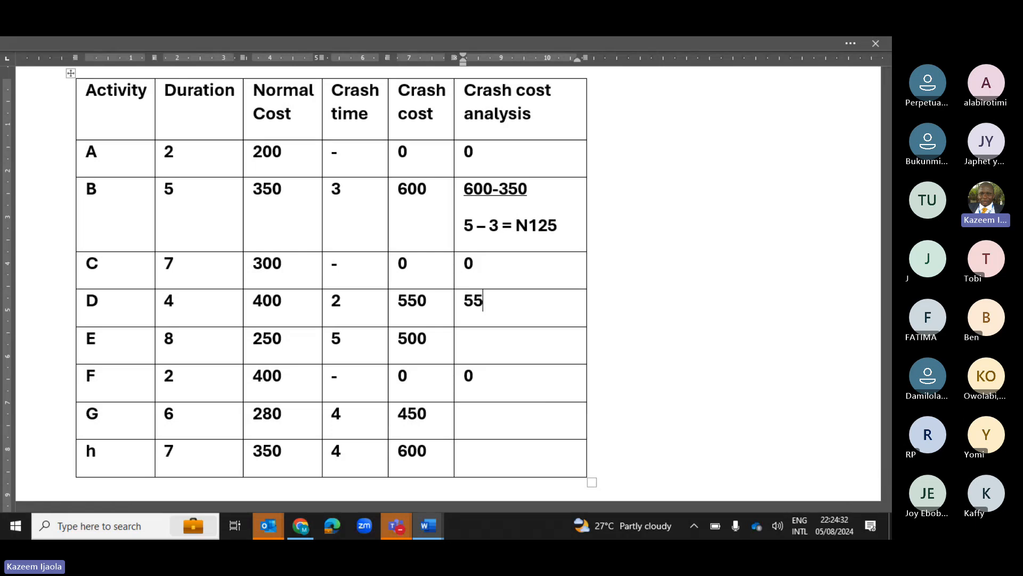
{"action": "type", "text": "0-400"}
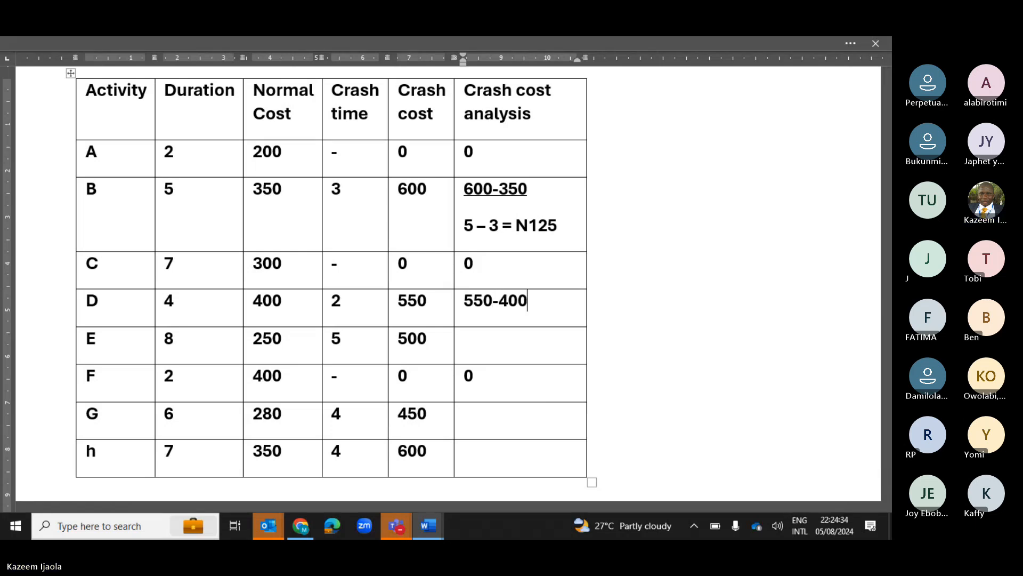
{"action": "left_click_drag", "start_coordinate": [527, 308], "coordinate": [464, 308]}
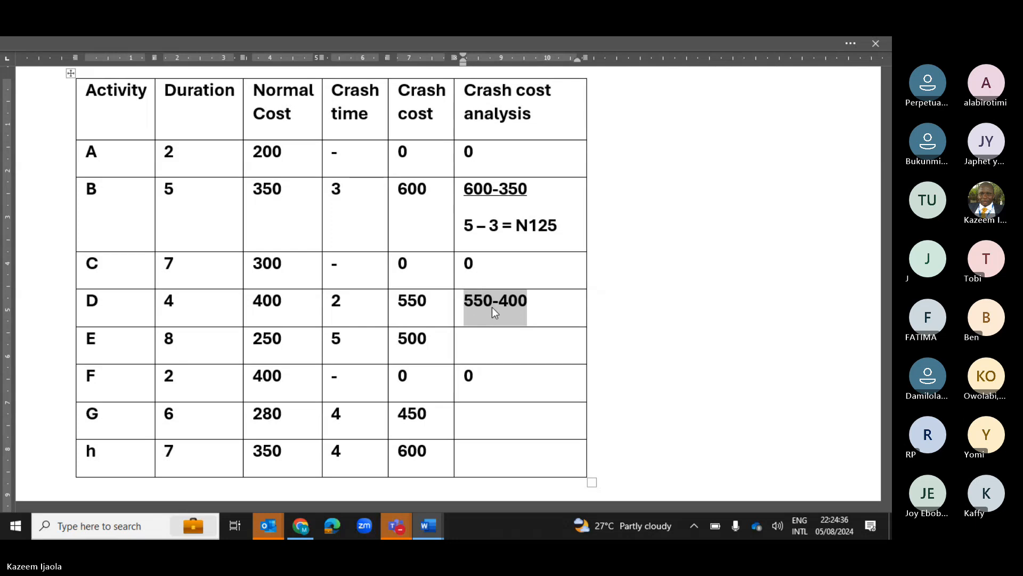
{"action": "key", "text": "ctrl+u"}
{"action": "key", "text": "End"}
{"action": "key", "text": "Return"}
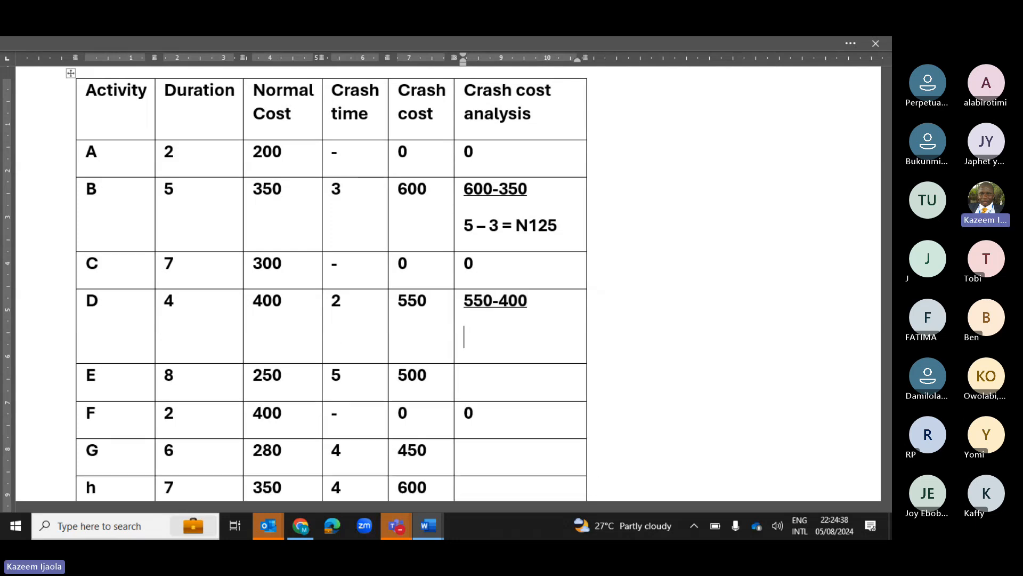
Complete activity D's analysis with the non-underlined second line 4-2 =N75
{"action": "type", "text": "4-2"}
{"action": "key", "text": "shift+Home"}
{"action": "key", "text": "ctrl+u"}
{"action": "key", "text": "End"}
{"action": "type", "text": "=N"}
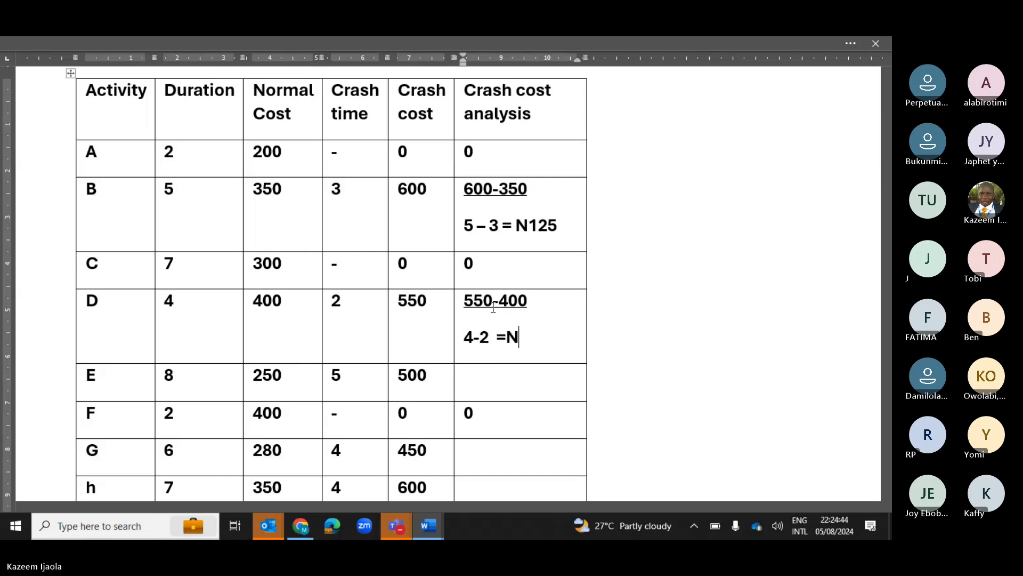
{"action": "type", "text": "75"}
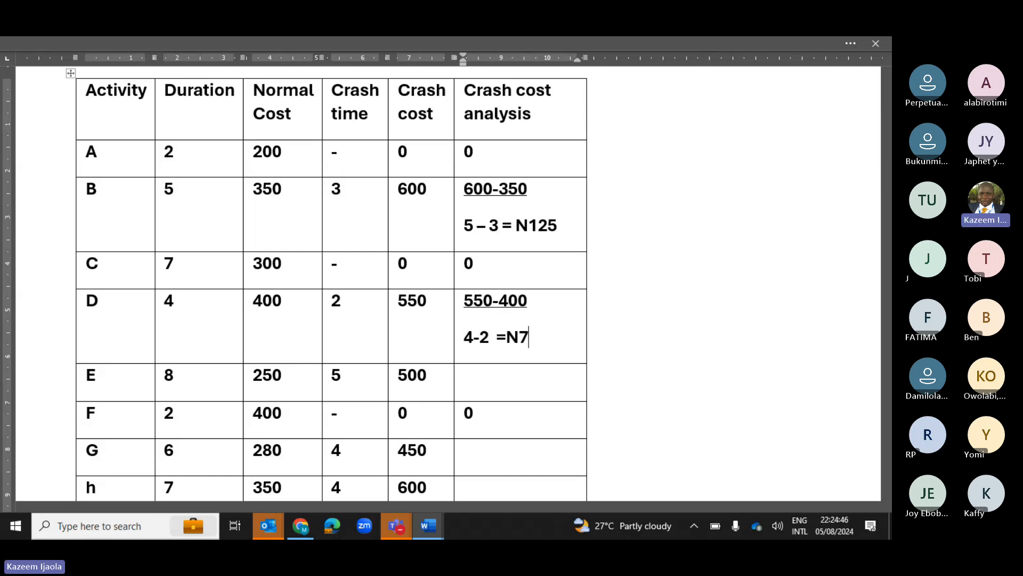
{"action": "key", "text": "shift+Left"}
{"action": "key", "text": "shift+Left"}
{"action": "key", "text": "shift+Left"}
Enter 500-250 as an underlined numerator in activity E's crash cost analysis cell and start a second line
{"action": "key", "text": "Down"}
{"action": "type", "text": "500"}
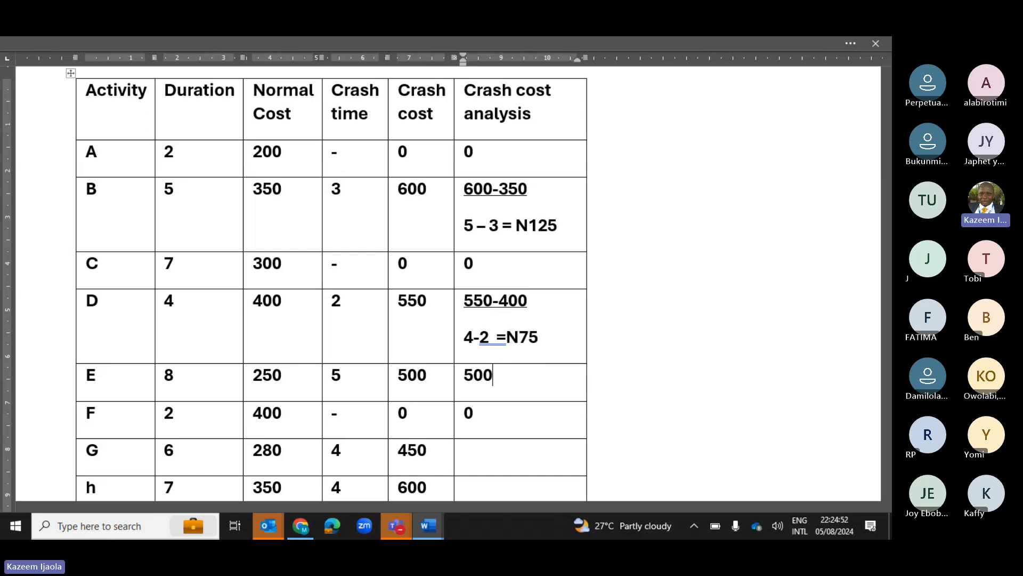
{"action": "type", "text": "-250"}
{"action": "key", "text": "shift+Home"}
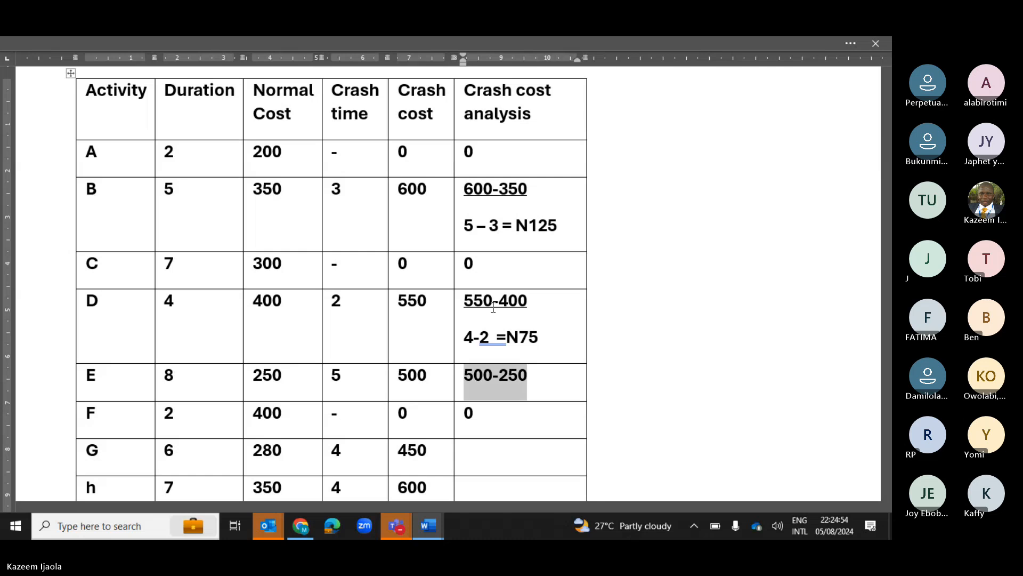
{"action": "key", "text": "ctrl+u"}
{"action": "key", "text": "End"}
{"action": "key", "text": "Return"}
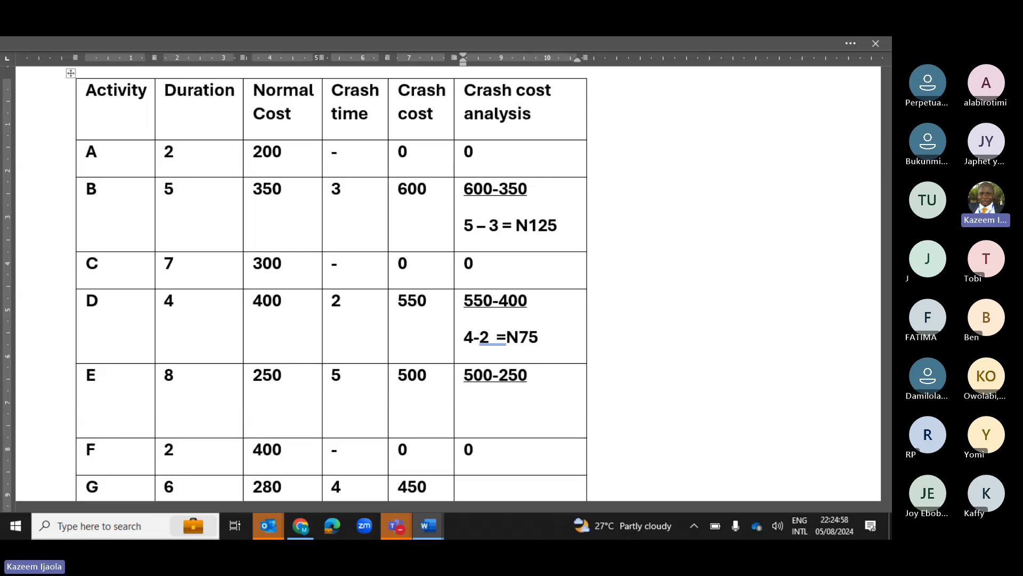
Complete activity E's analysis with the non-underlined second line 8-5 = N83.33
{"action": "type", "text": "8-5"}
{"action": "key", "text": "shift+Home"}
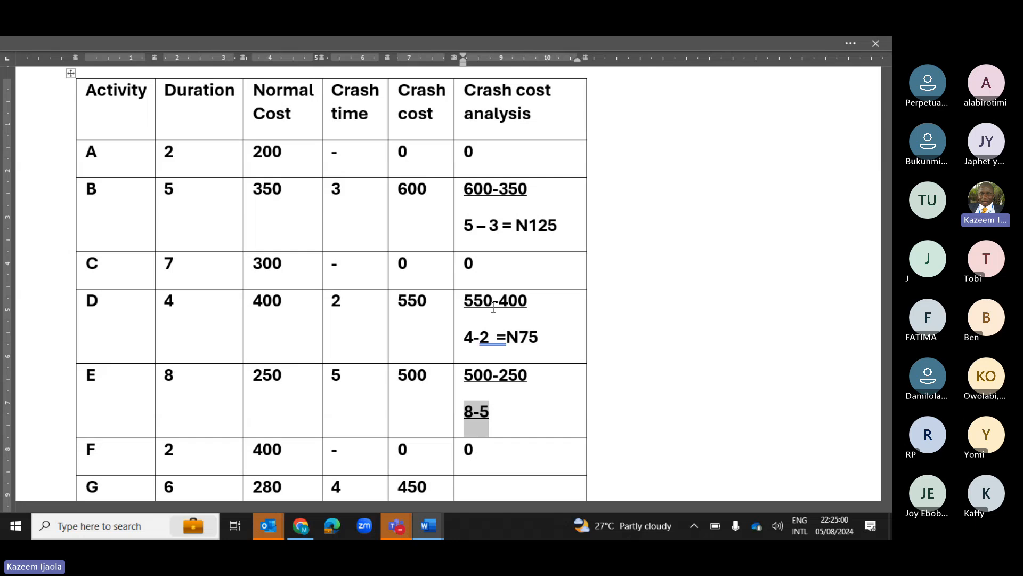
{"action": "key", "text": "End"}
{"action": "type", "text": "= N"}
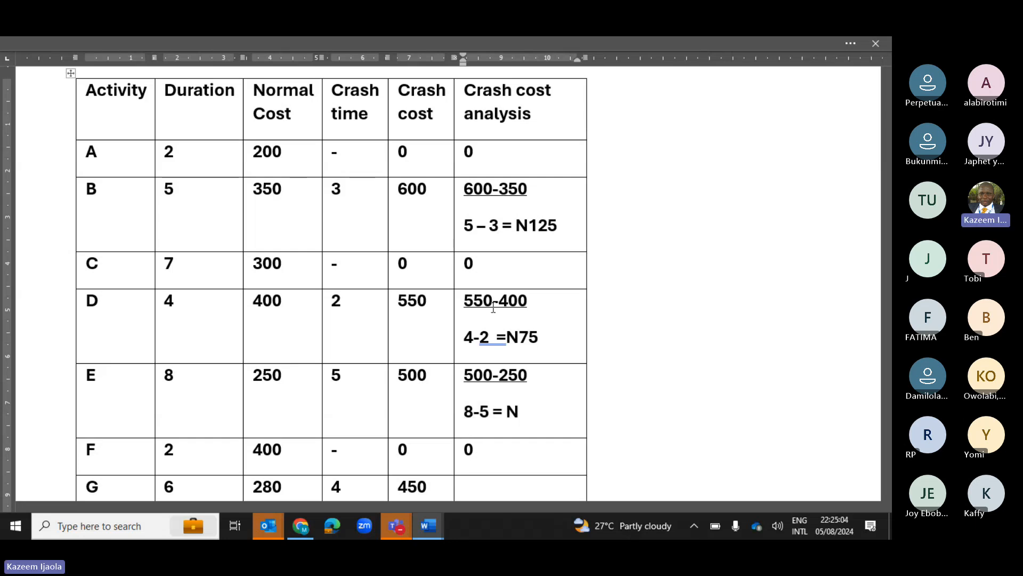
{"action": "type", "text": "83.33"}
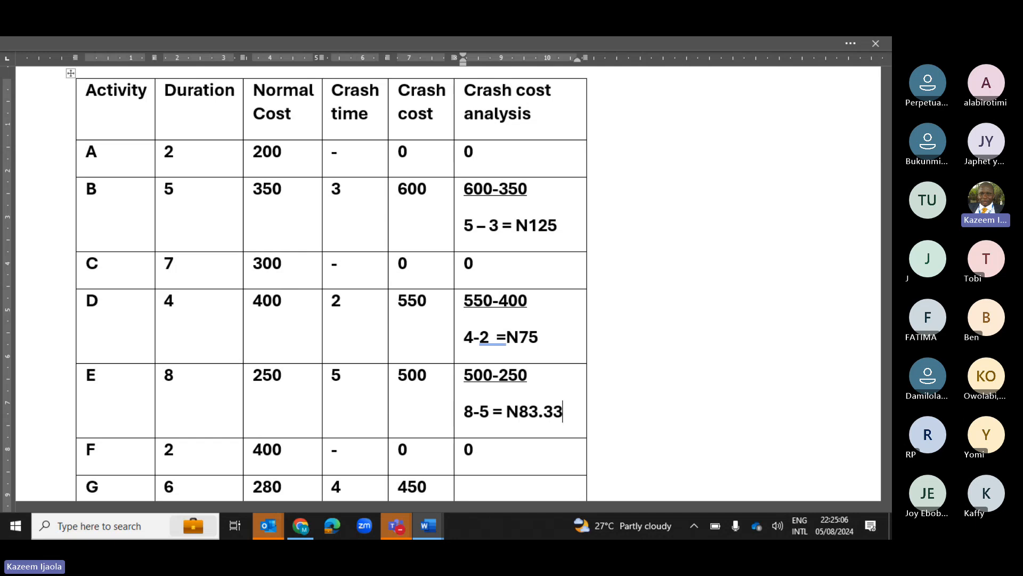
Enter 450-280 as an underlined numerator in activity G's crash cost analysis cell and start a second line
{"action": "key", "text": "Down"}
{"action": "key", "text": "Down"}
{"action": "scroll", "coordinate": [494, 307], "scroll_direction": "down", "scroll_amount": 3}
{"action": "key", "text": "Down"}
{"action": "key", "text": "Down"}
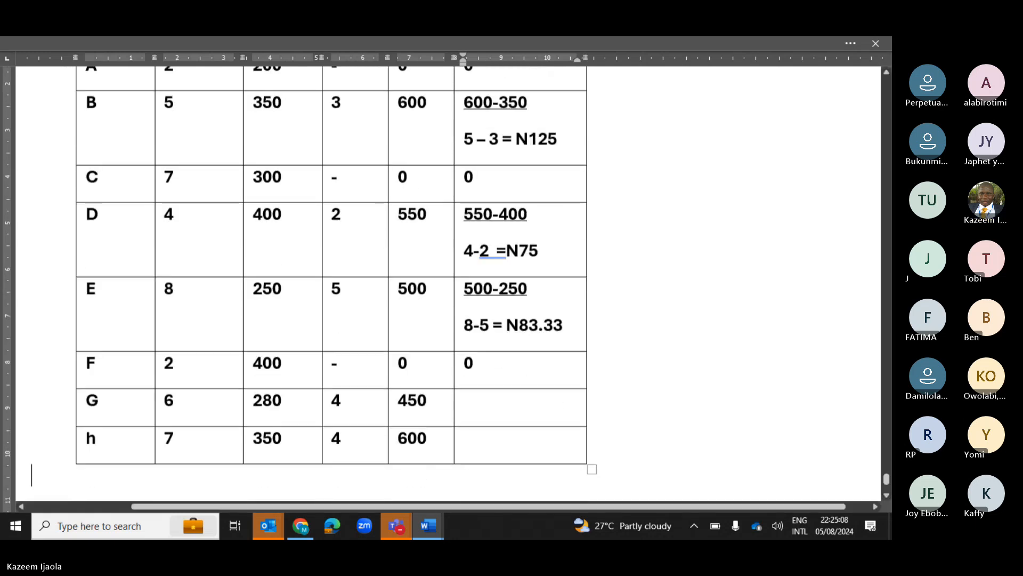
{"action": "scroll", "coordinate": [494, 308], "scroll_direction": "down", "scroll_amount": 1}
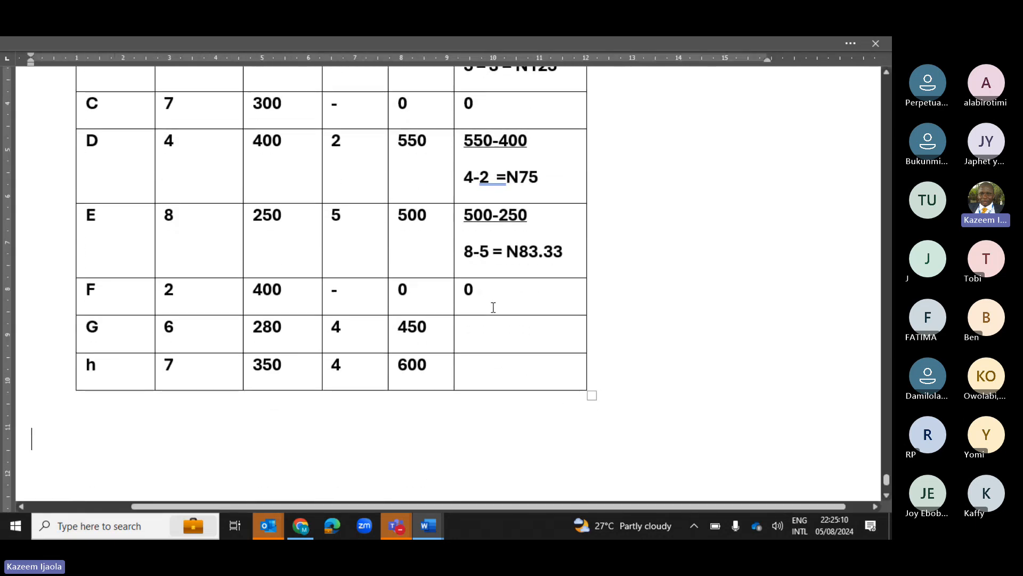
{"action": "key", "text": "Up"}
{"action": "key", "text": "Up"}
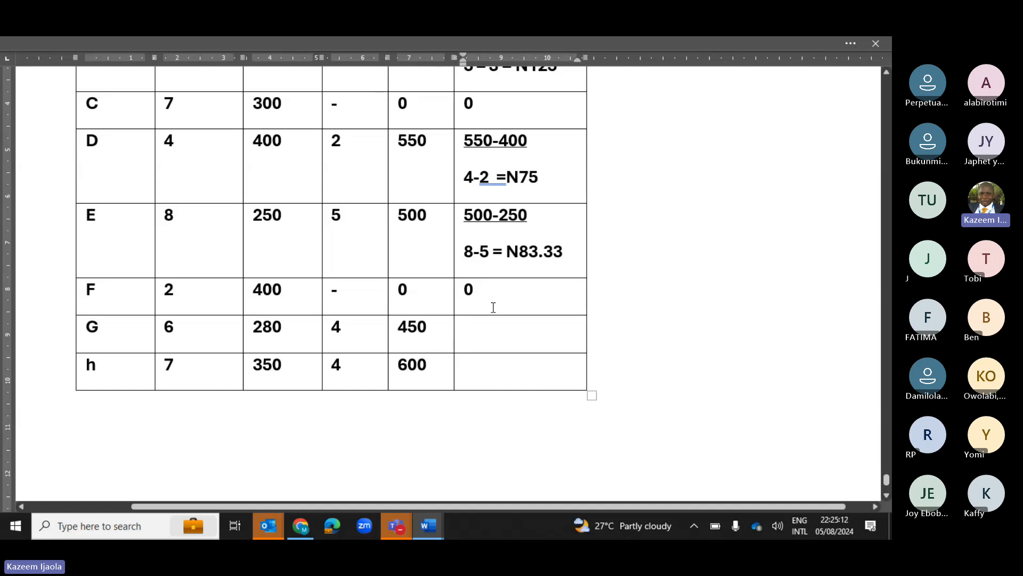
{"action": "type", "text": "450-280"}
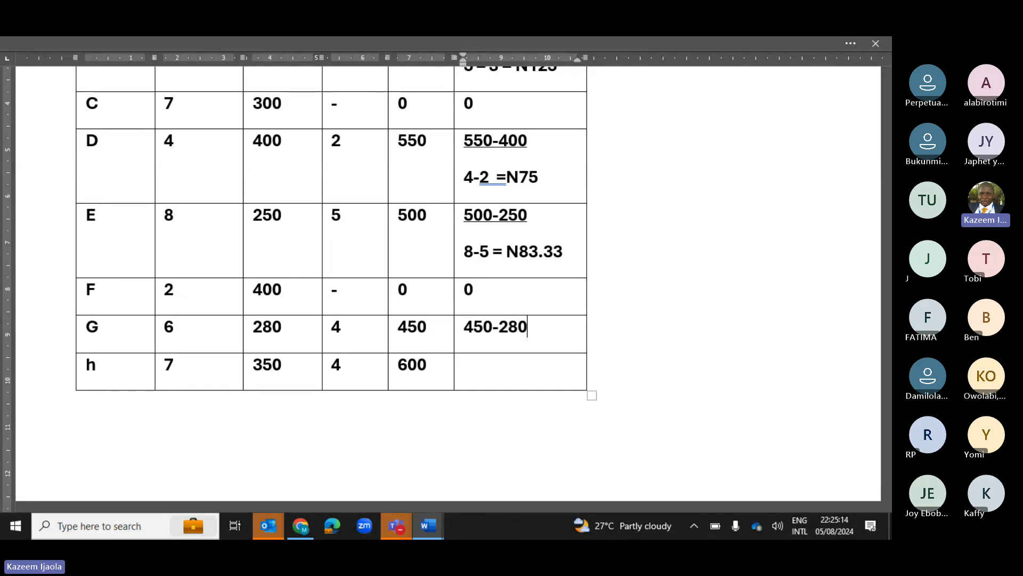
{"action": "key", "text": "shift+Home"}
{"action": "key", "text": "ctrl+u"}
{"action": "key", "text": "End"}
{"action": "key", "text": "Return"}
Complete activity G's analysis with the non-underlined second line 6-2 =N85
{"action": "type", "text": "6-2"}
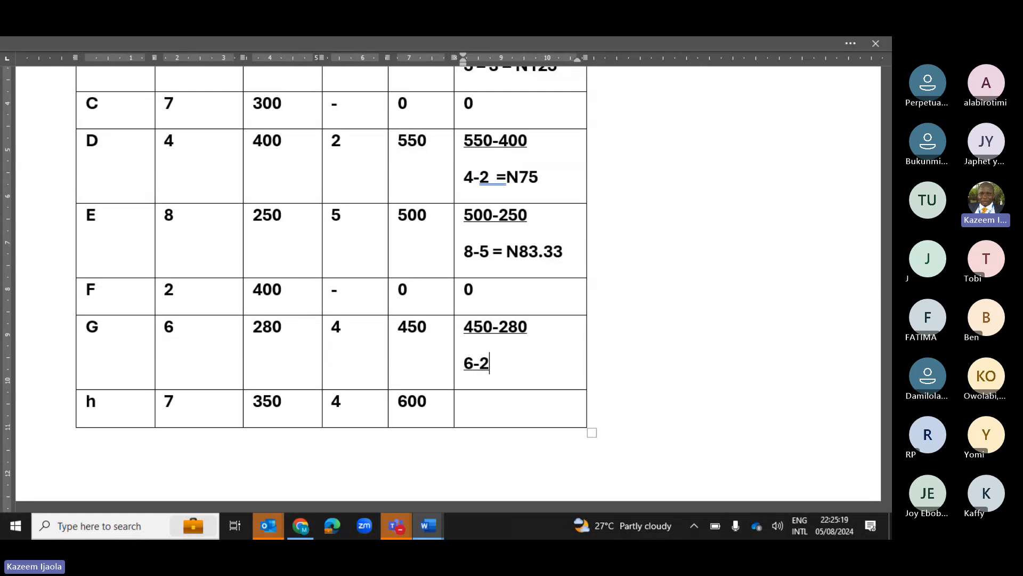
{"action": "key", "text": "shift+Home"}
{"action": "key", "text": "ctrl+u"}
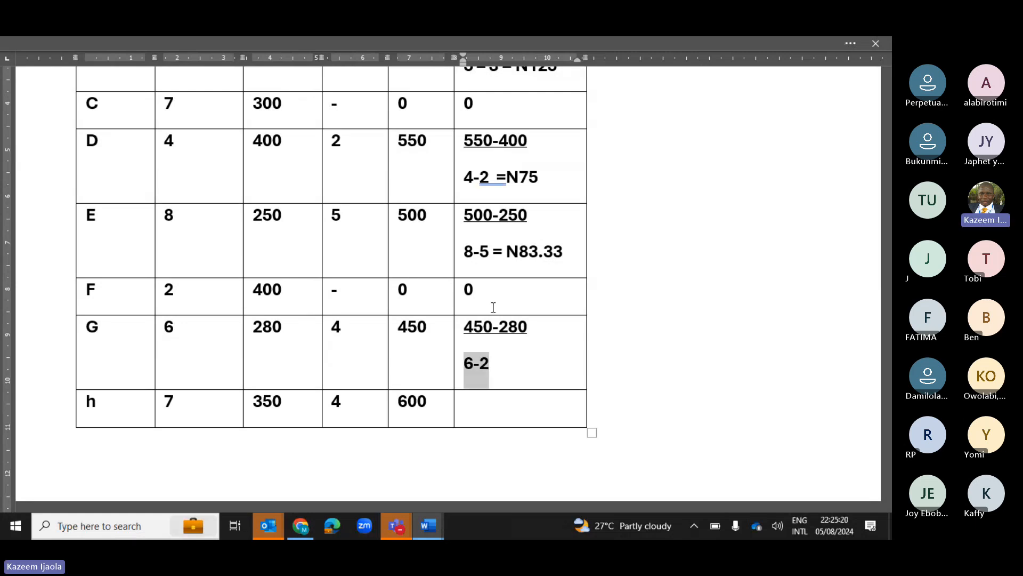
{"action": "key", "text": "End"}
{"action": "type", "text": "="}
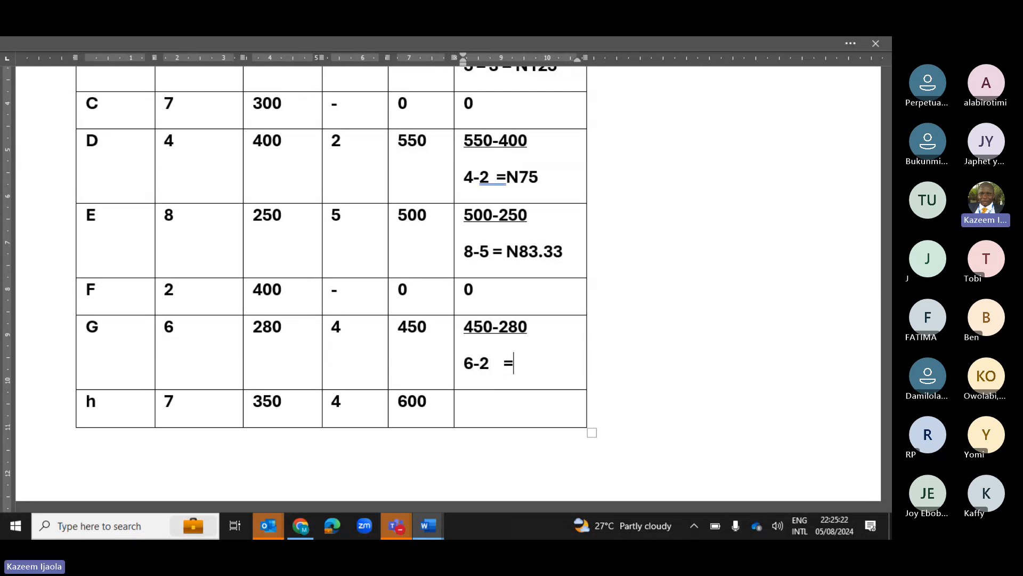
{"action": "type", "text": "N85"}
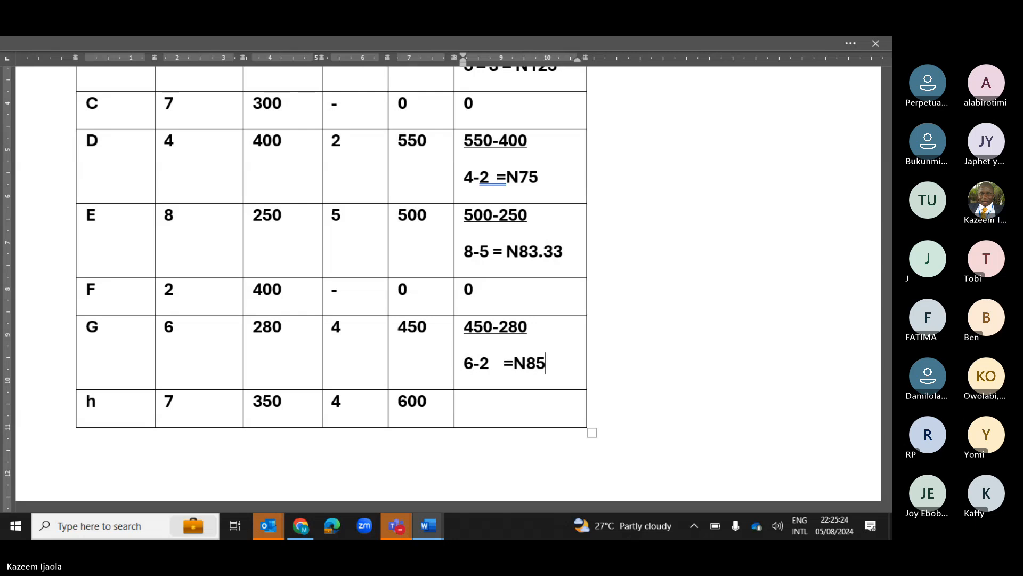
Enter 600-350 as an underlined numerator in activity h's crash cost analysis cell and start a second line
{"action": "left_click", "coordinate": [464, 401]}
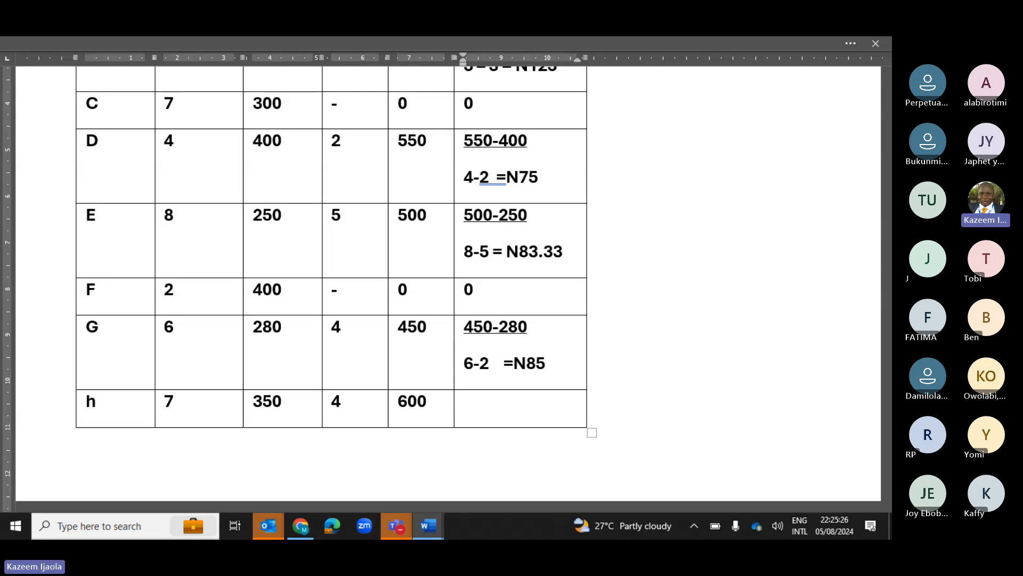
{"action": "type", "text": "600-350"}
{"action": "key", "text": "shift+Home"}
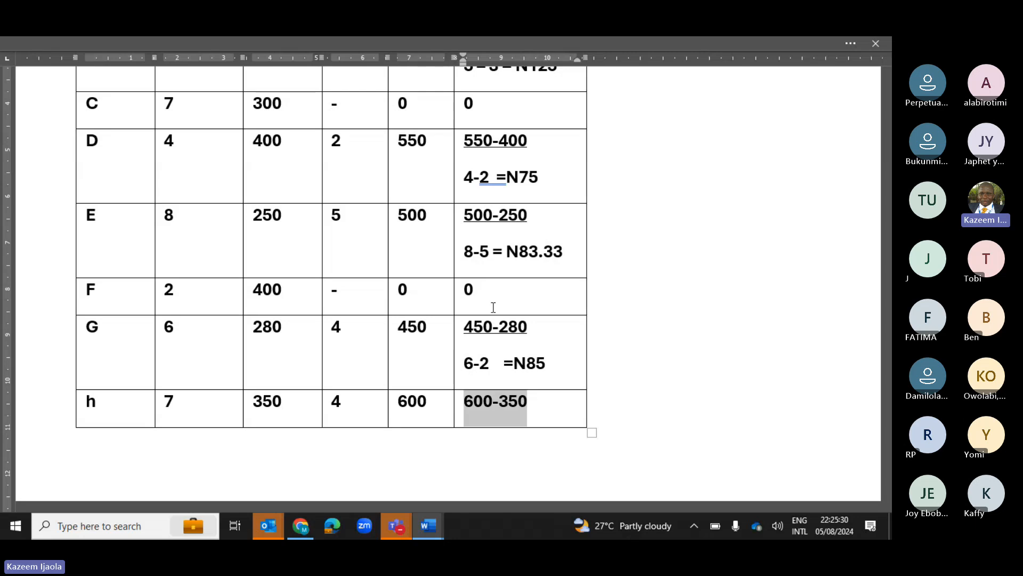
{"action": "key", "text": "ctrl+u"}
{"action": "key", "text": "End"}
{"action": "key", "text": "Return"}
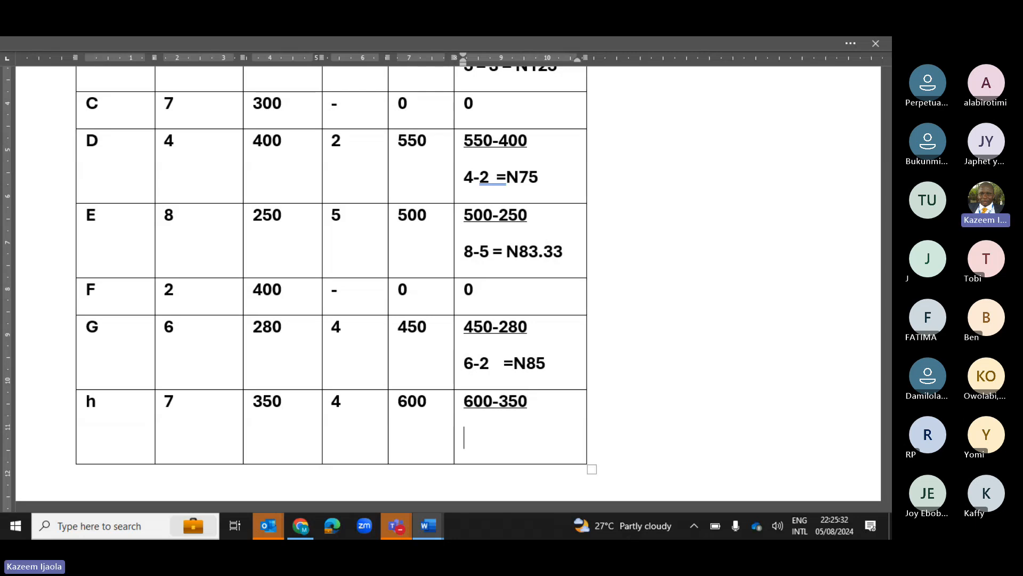
Complete activity h's crash cost analysis with the non-underlined second line 7-4 = N83.33
{"action": "type", "text": "7-4"}
{"action": "key", "text": "shift+Home"}
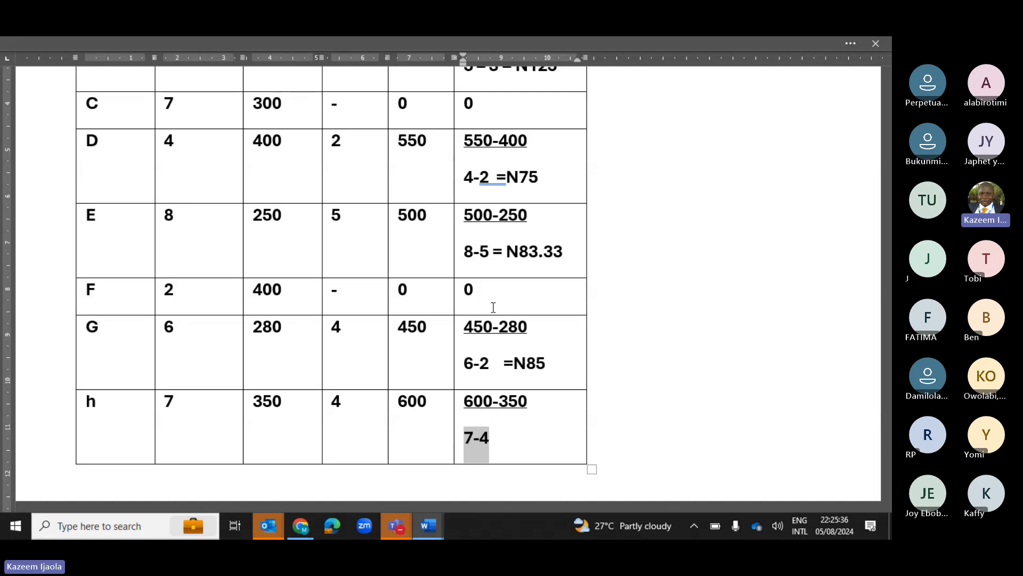
{"action": "key", "text": "ctrl+u"}
{"action": "key", "text": "End"}
{"action": "type", "text": "="}
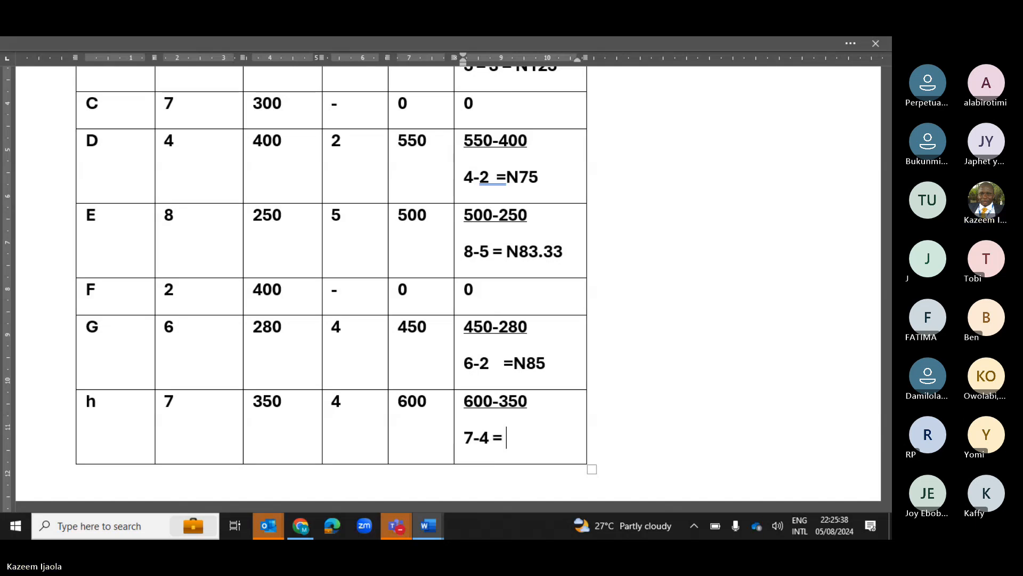
{"action": "type", "text": " N83.33"}
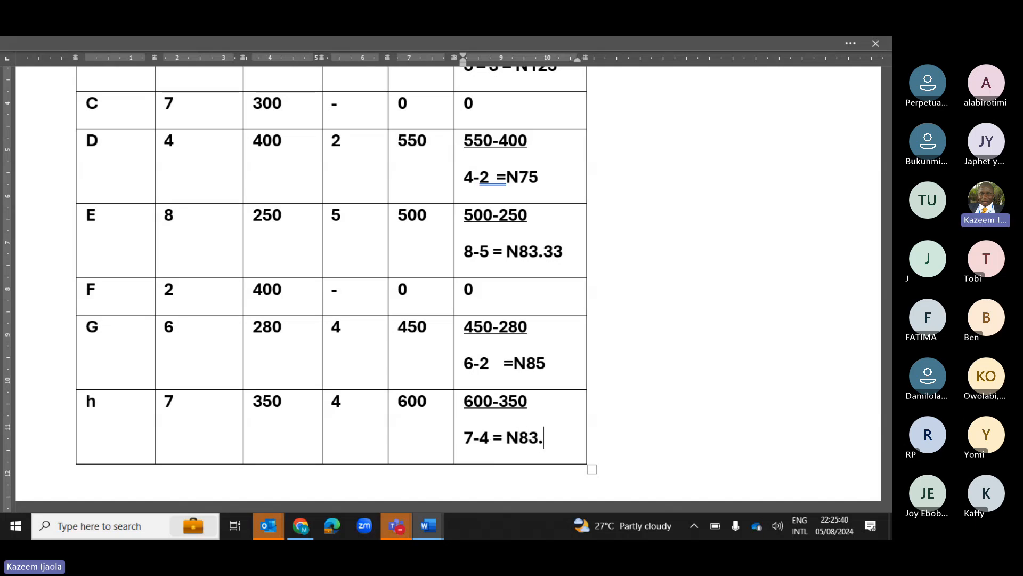
Review the crash cost analysis entries from activity h back up to activity C against their table values
{"action": "key", "text": "Up"}
{"action": "key", "text": "Up"}
{"action": "key", "text": "Up"}
{"action": "key", "text": "Up"}
{"action": "key", "text": "Up"}
{"action": "key", "text": "Up"}
{"action": "key", "text": "Up"}
{"action": "key", "text": "Up"}
{"action": "key", "text": "Up"}
{"action": "key", "text": "Up"}
{"action": "key", "text": "Up"}
{"action": "key", "text": "Up"}
{"action": "key", "text": "Up"}
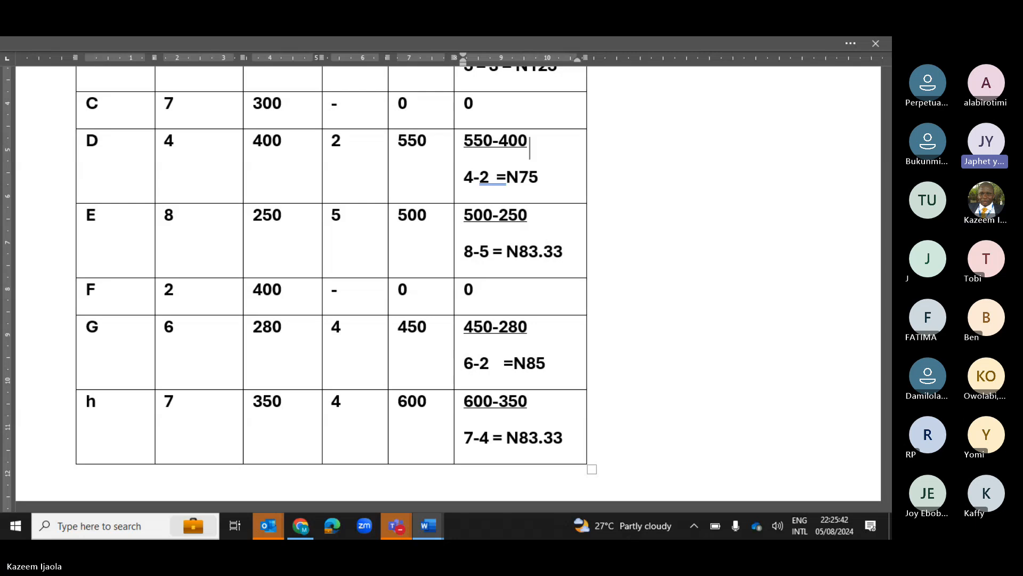
{"action": "key", "text": "Up"}
{"action": "key", "text": "Down"}
{"action": "key", "text": "Down"}
{"action": "key", "text": "Down"}
{"action": "key", "text": "Down"}
{"action": "key", "text": "Down"}
{"action": "key", "text": "Down"}
{"action": "key", "text": "Down"}
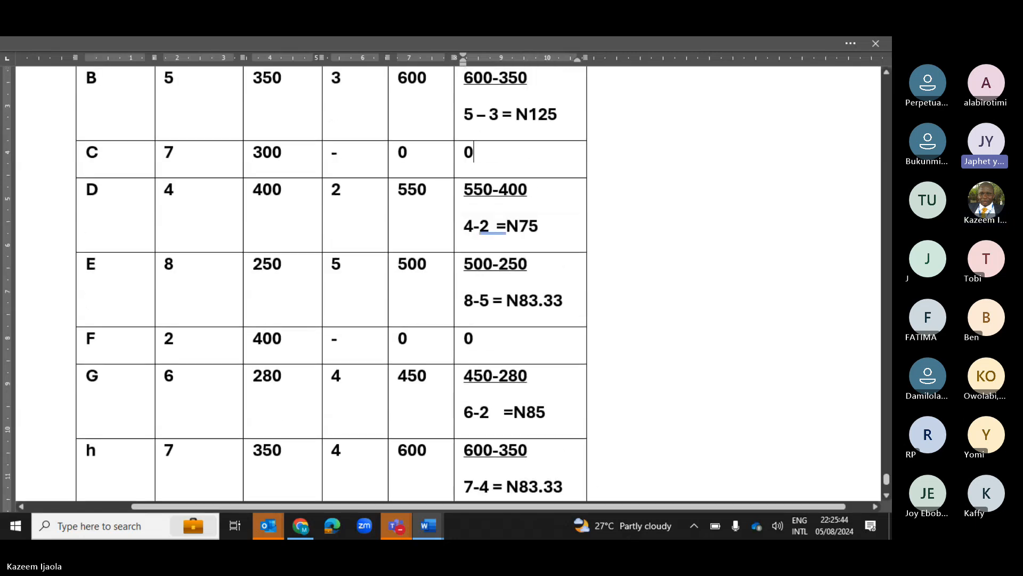
Correct the second line of activity G's crash cost analysis so the time difference reads 6-4
{"action": "left_click", "coordinate": [546, 411]}
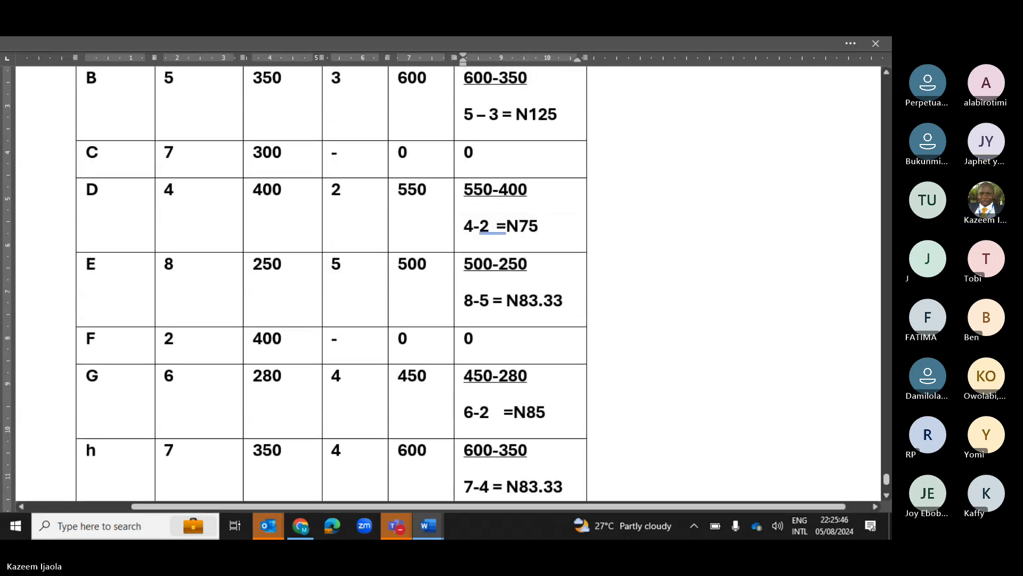
{"action": "key", "text": "Down"}
{"action": "key", "text": "Up"}
{"action": "key", "text": "Up"}
{"action": "key", "text": "Left"}
{"action": "key", "text": "Left"}
{"action": "key", "text": "Left"}
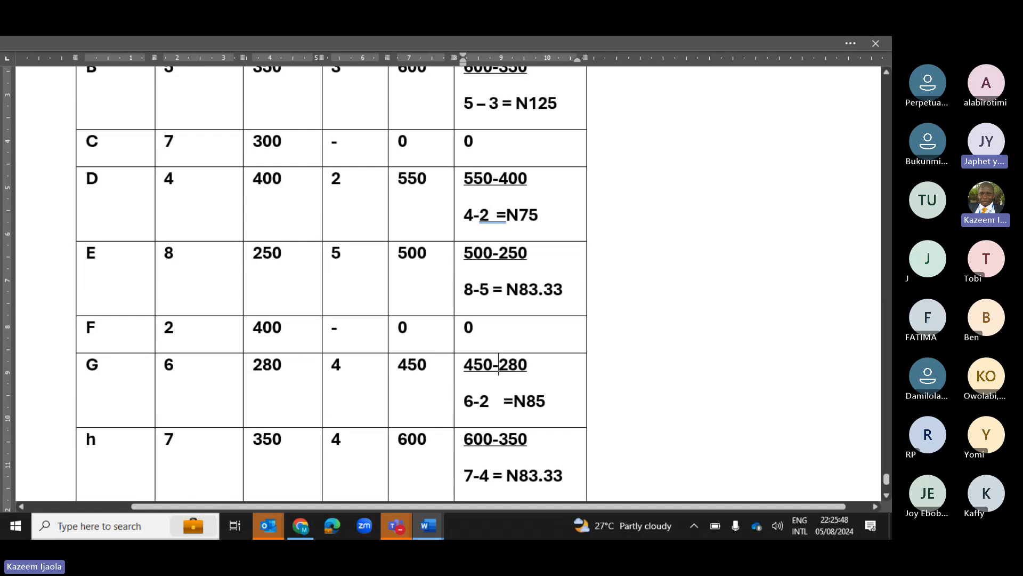
{"action": "key", "text": "Down"}
{"action": "key", "text": "Left"}
{"action": "key", "text": "BackSpace"}
{"action": "type", "text": "4"}
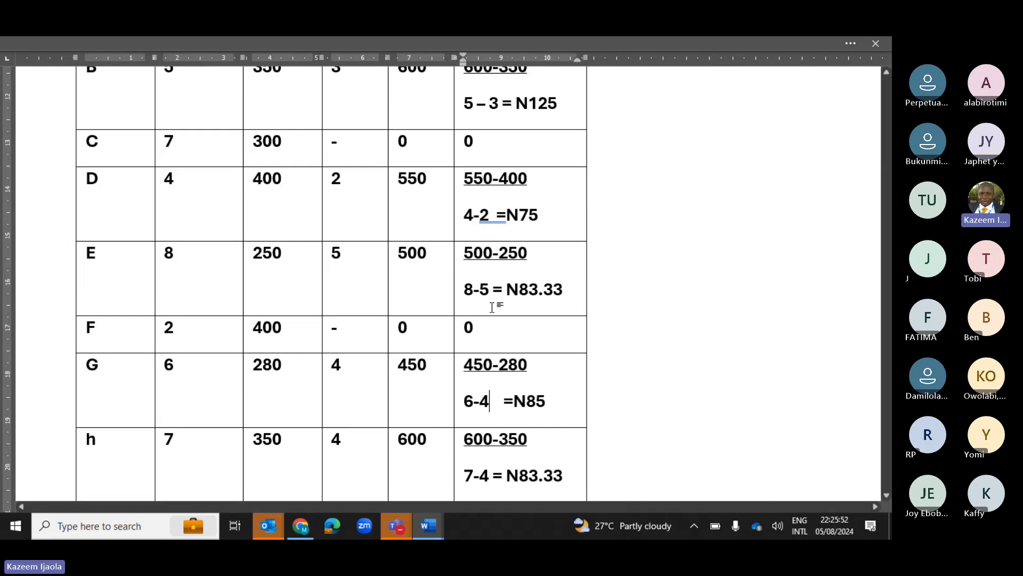
Widen the crash cost analysis column slightly by moving the table's outer border outward
{"action": "scroll", "coordinate": [494, 307], "scroll_direction": "down", "scroll_amount": 10}
{"action": "scroll", "coordinate": [494, 307], "scroll_direction": "up", "scroll_amount": 10}
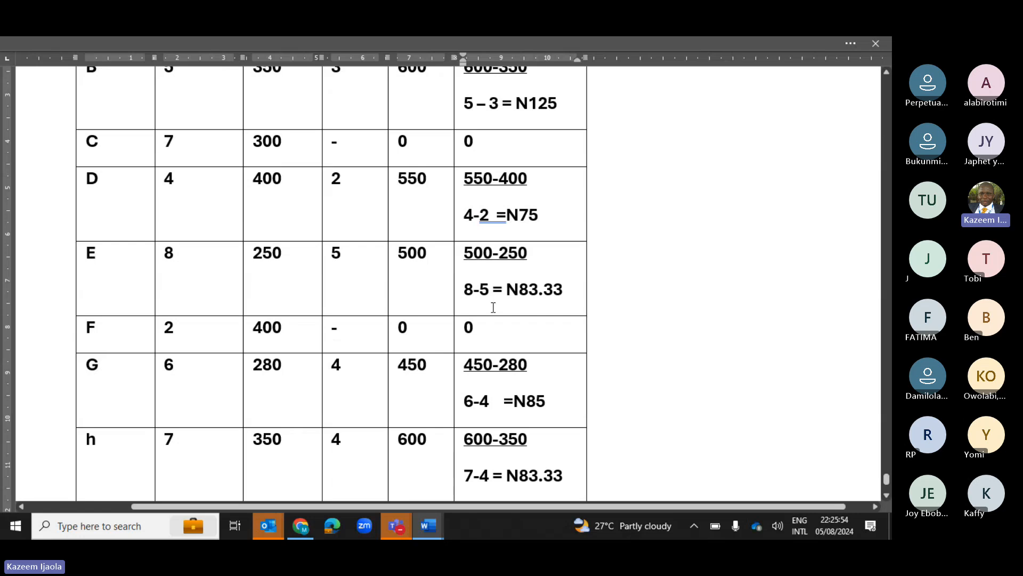
{"action": "scroll", "coordinate": [493, 308], "scroll_direction": "up", "scroll_amount": 8}
{"action": "scroll", "coordinate": [492, 304], "scroll_direction": "down", "scroll_amount": 8}
{"action": "left_click_drag", "start_coordinate": [585, 196], "coordinate": [607, 194]}
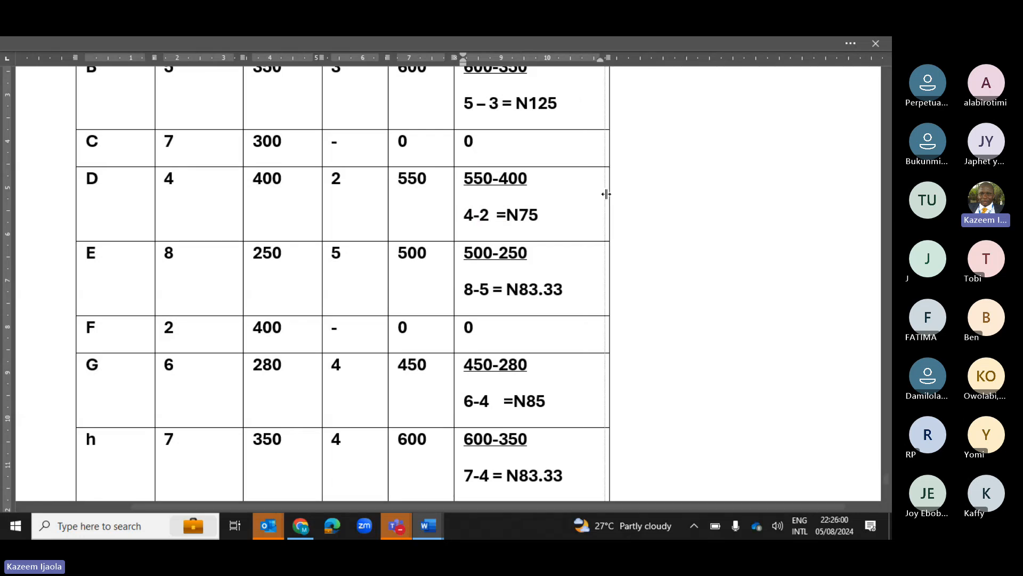
{"action": "scroll", "coordinate": [607, 194], "scroll_direction": "up", "scroll_amount": 6}
{"action": "scroll", "coordinate": [607, 194], "scroll_direction": "down", "scroll_amount": 6}
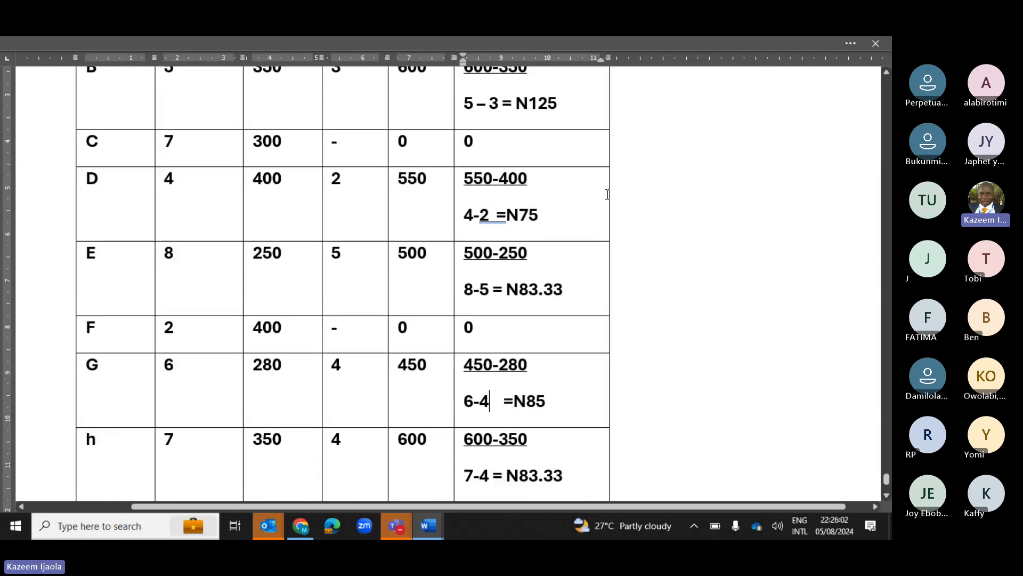
{"action": "scroll", "coordinate": [607, 194], "scroll_direction": "up", "scroll_amount": 6}
{"action": "scroll", "coordinate": [607, 194], "scroll_direction": "down", "scroll_amount": 3}
{"action": "scroll", "coordinate": [607, 194], "scroll_direction": "down", "scroll_amount": 4}
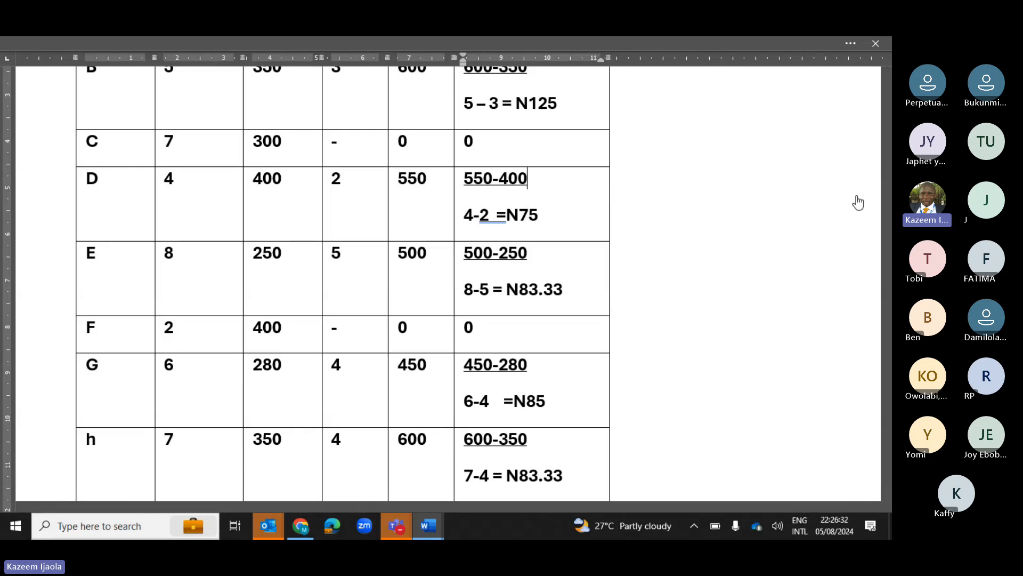
Switch to the Teams meeting and stop its recording and transcription
{"action": "key", "text": "alt+Tab"}
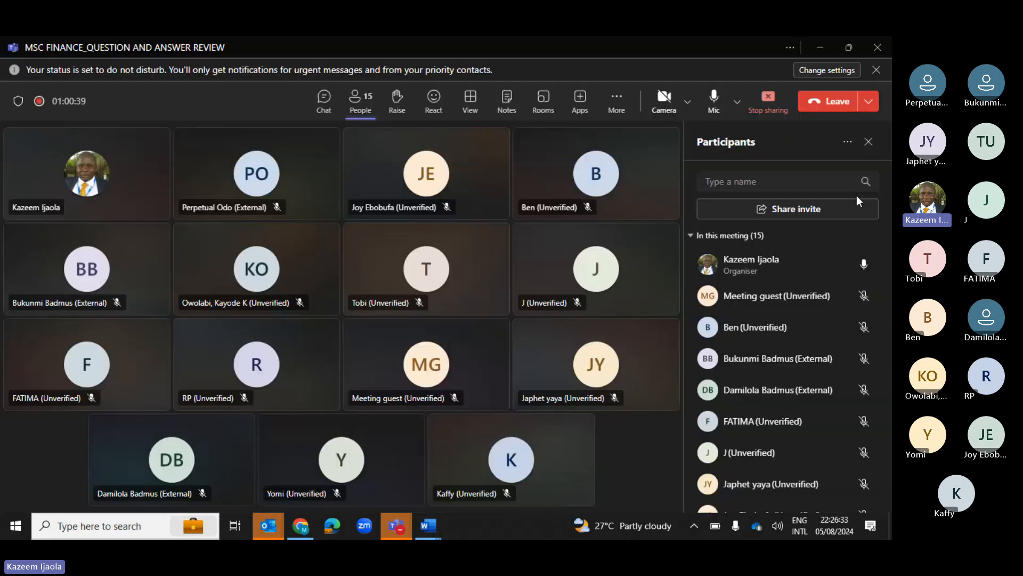
{"action": "left_click", "coordinate": [630, 114]}
{"action": "mouse_move", "coordinate": [607, 137]}
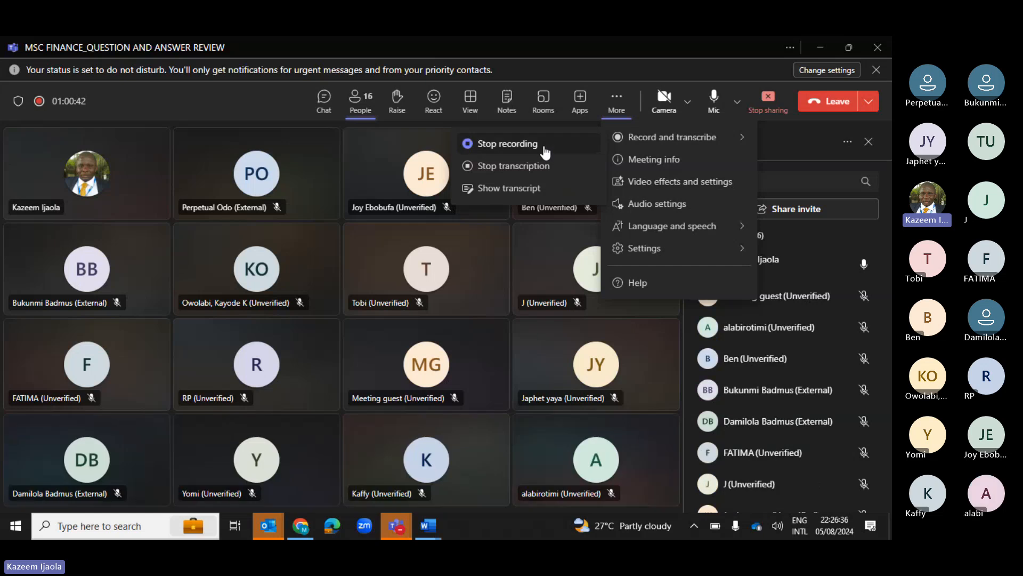
{"action": "left_click", "coordinate": [544, 153]}
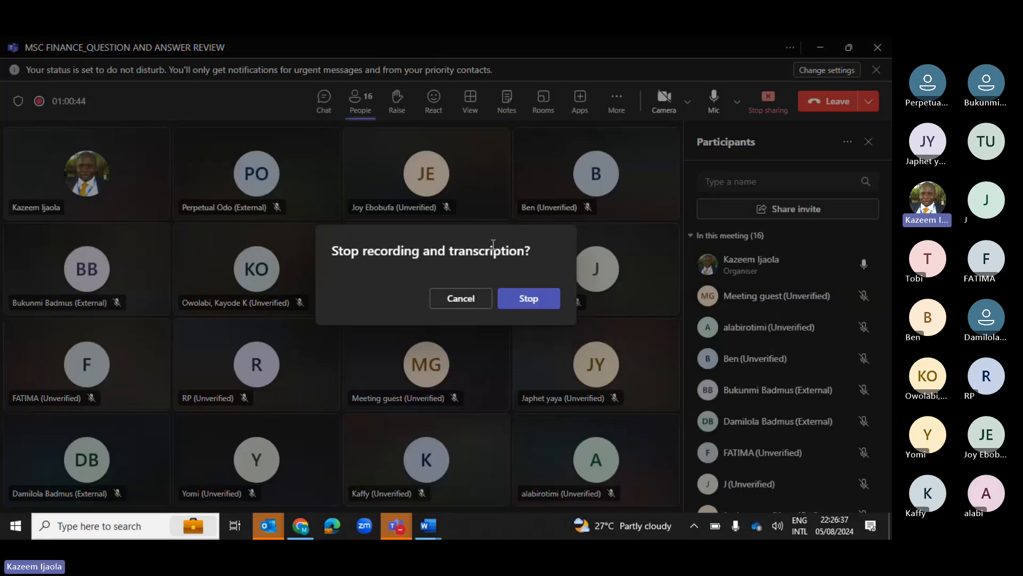
{"action": "left_click", "coordinate": [523, 300]}
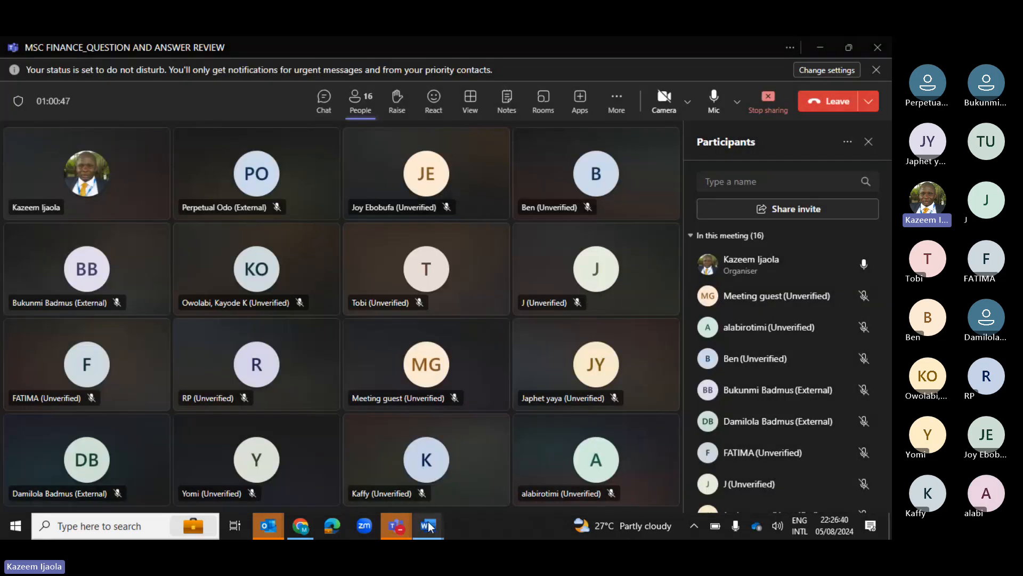
Switch back to the Word document and place the cursor just outside the table beside activity G's row
{"action": "mouse_move", "coordinate": [429, 527]}
{"action": "left_click", "coordinate": [499, 472]}
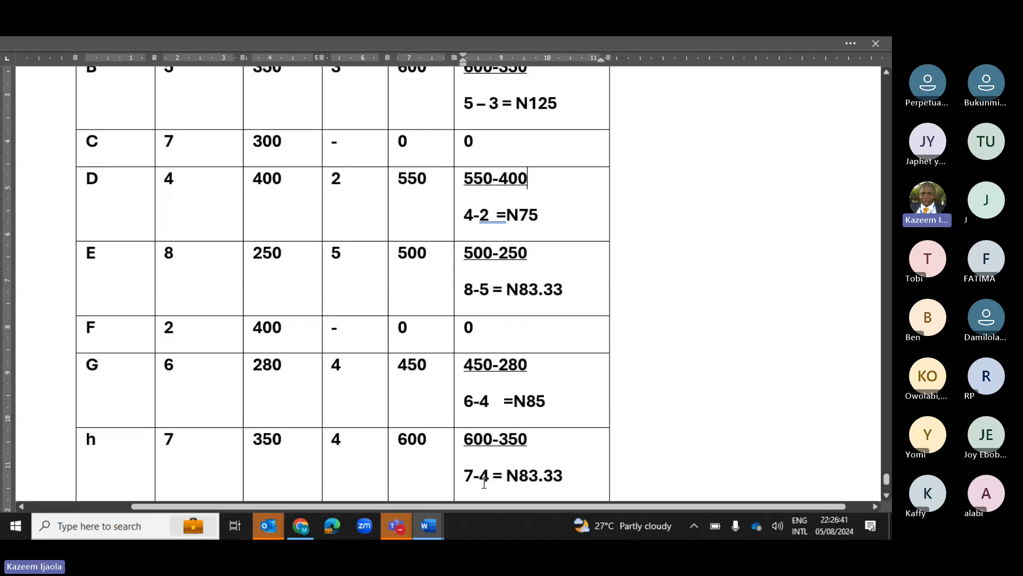
{"action": "left_click", "coordinate": [656, 365]}
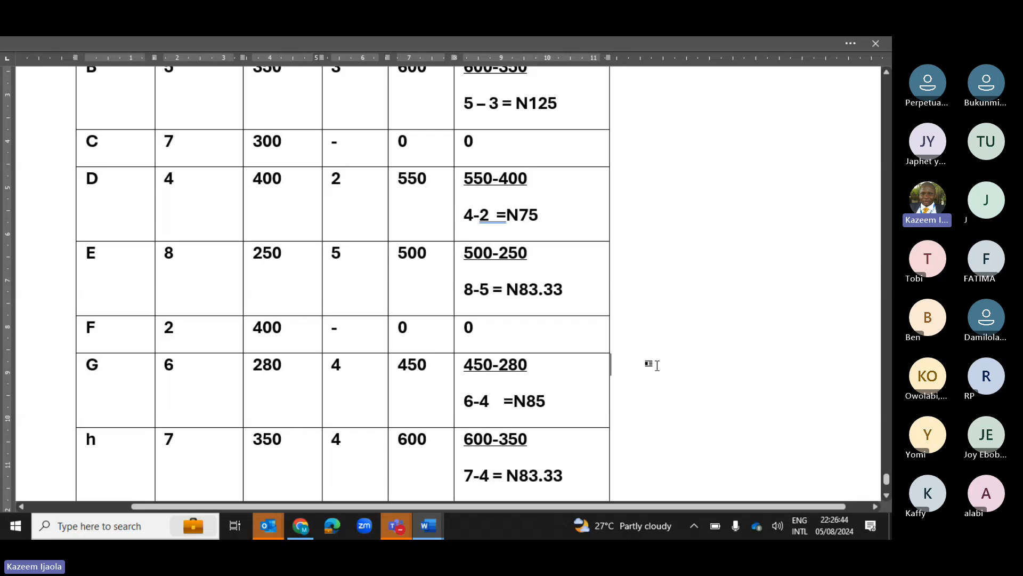